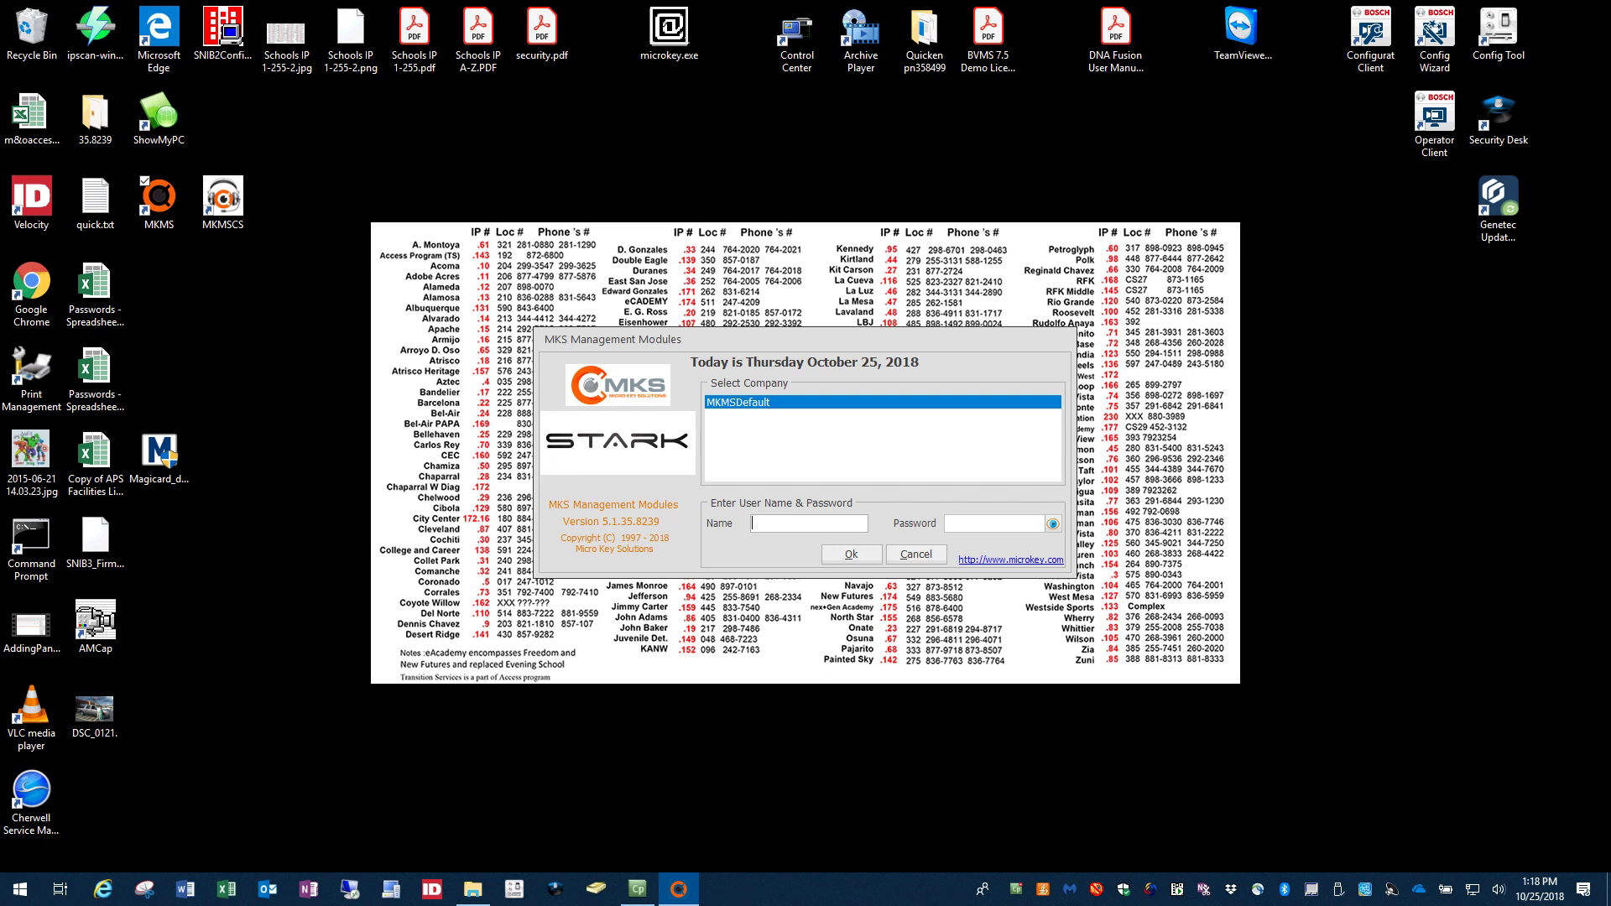
Step: Log in to the MKMSDefault company as admin with the account password
text(admin)
key(Tab)
text(*****)
key(Return)
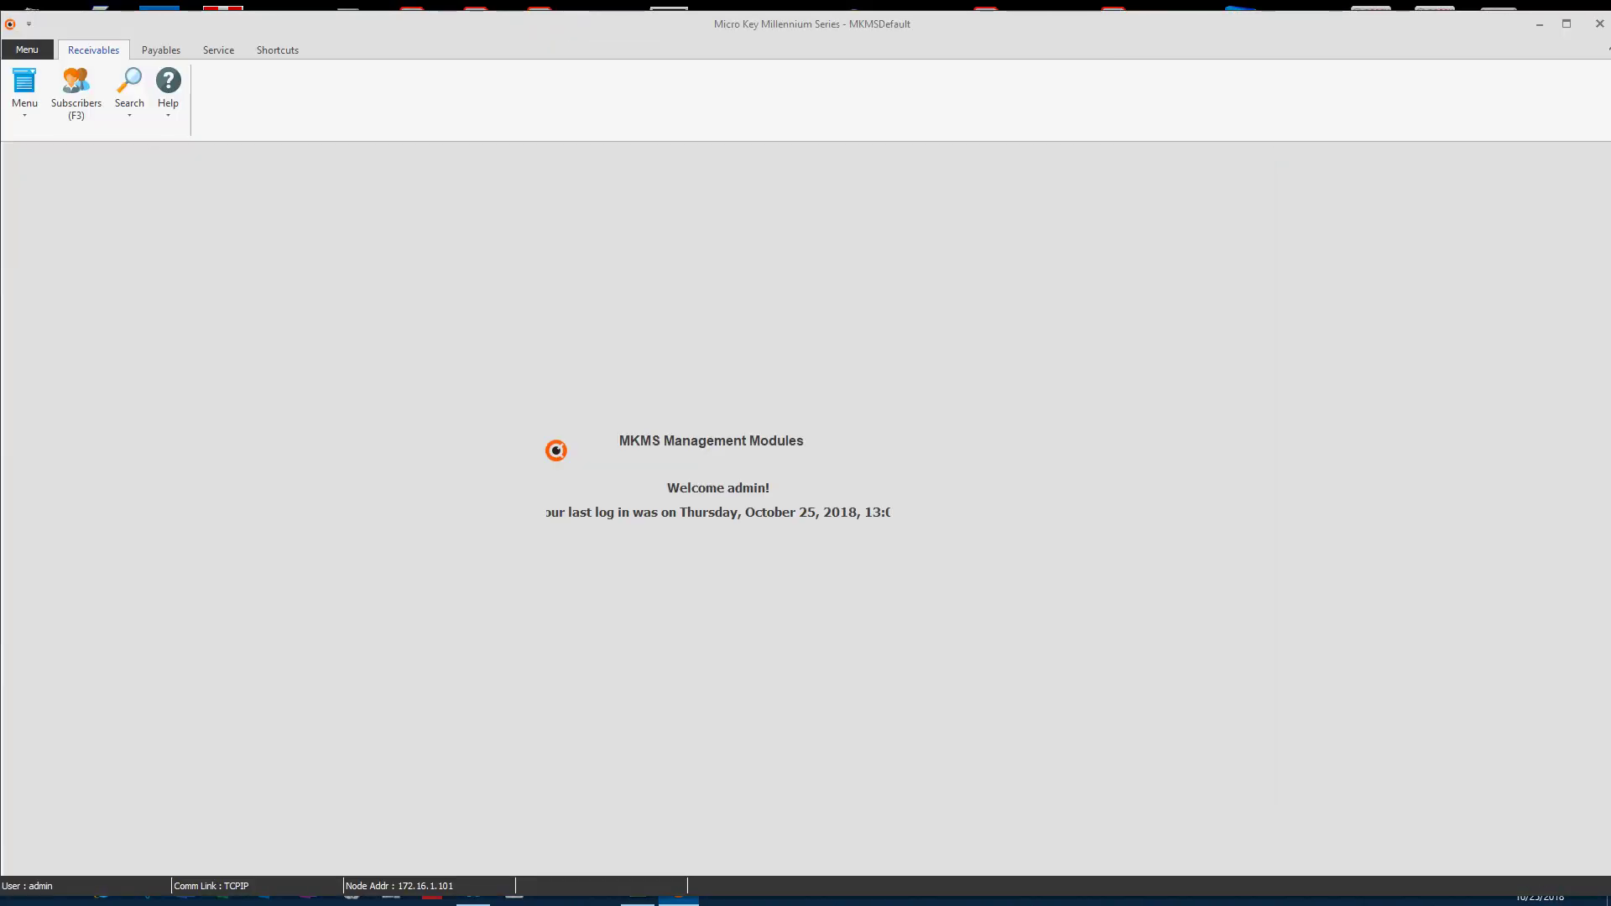
Step: Go to Menu > Maintenance > Employee to show the employee records
click(25, 89)
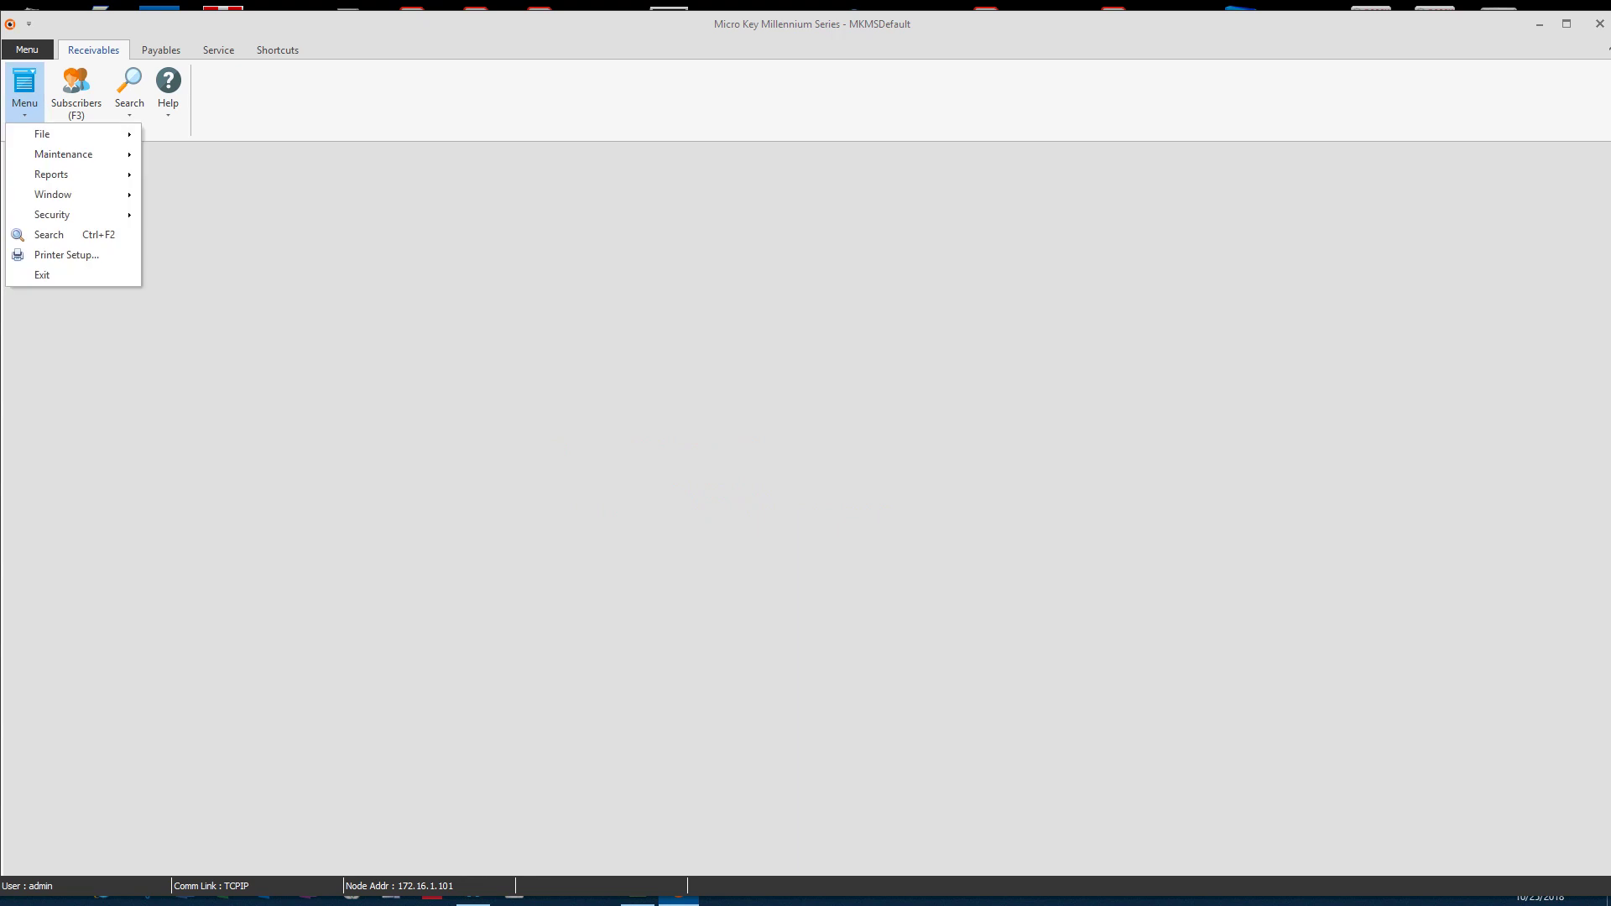
mouse_move(63, 154)
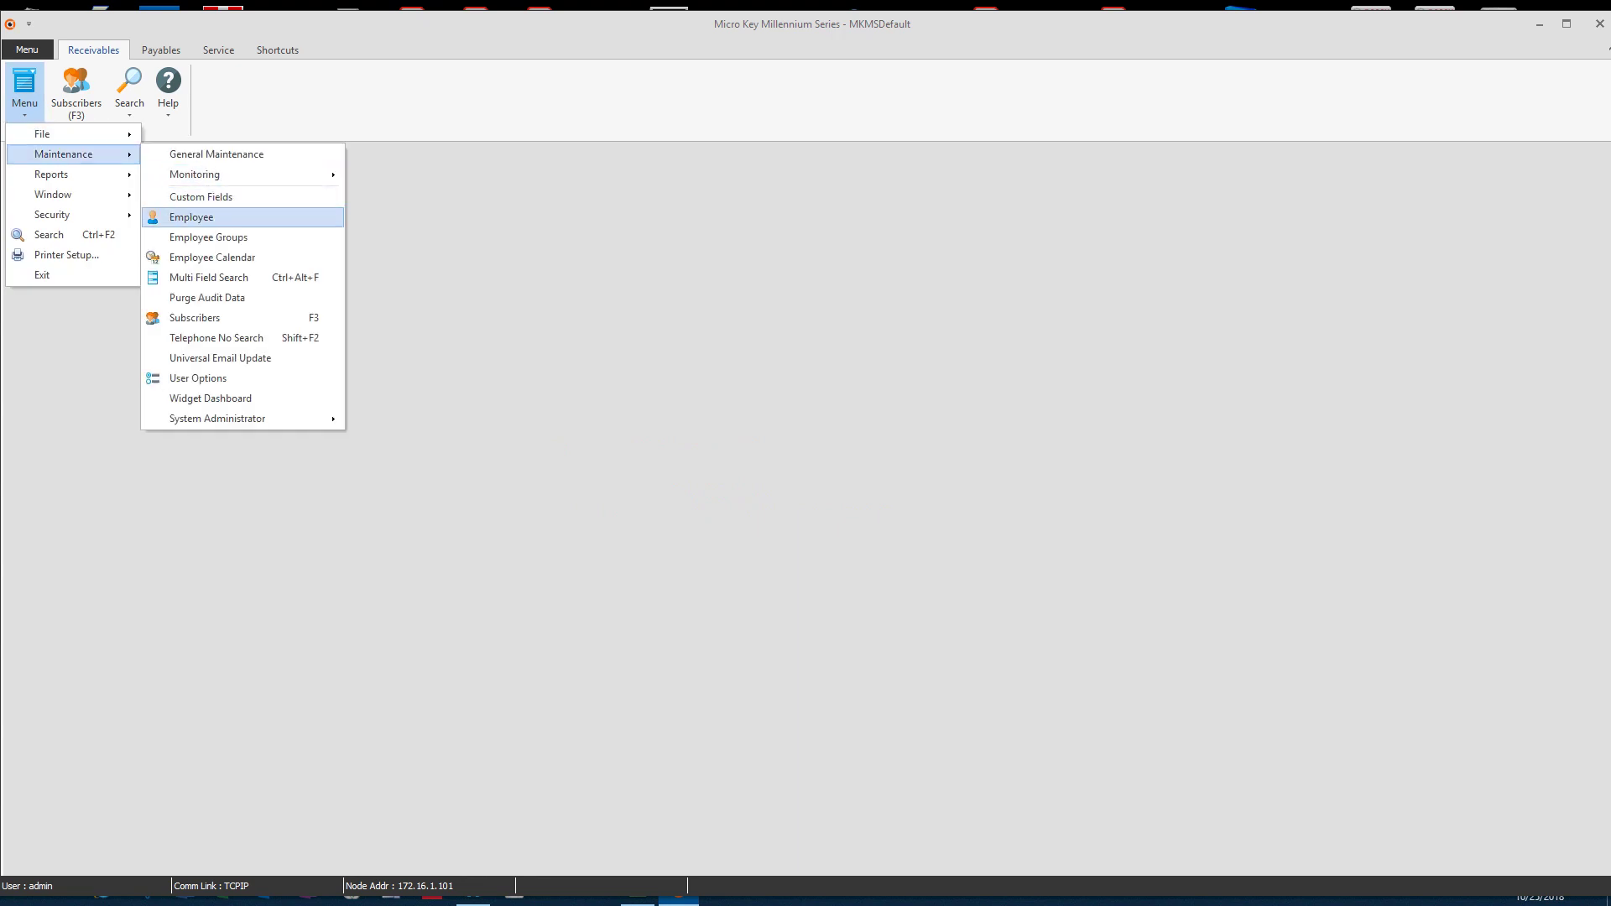
click(191, 216)
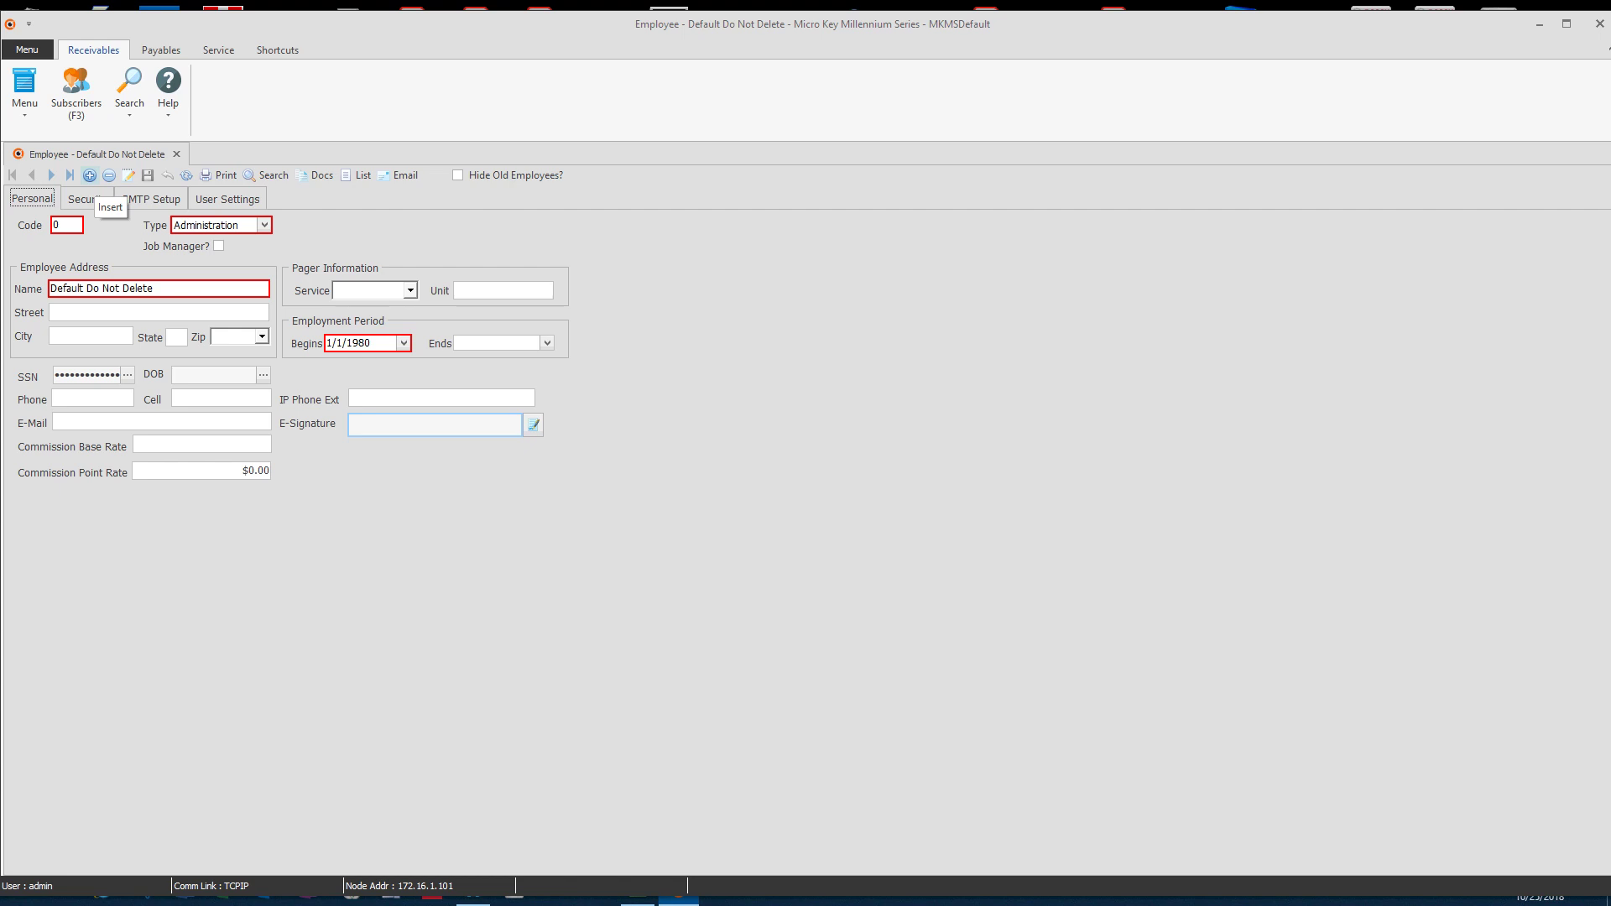
Step: Insert a new employee record with code 1234 and type Operator
click(89, 175)
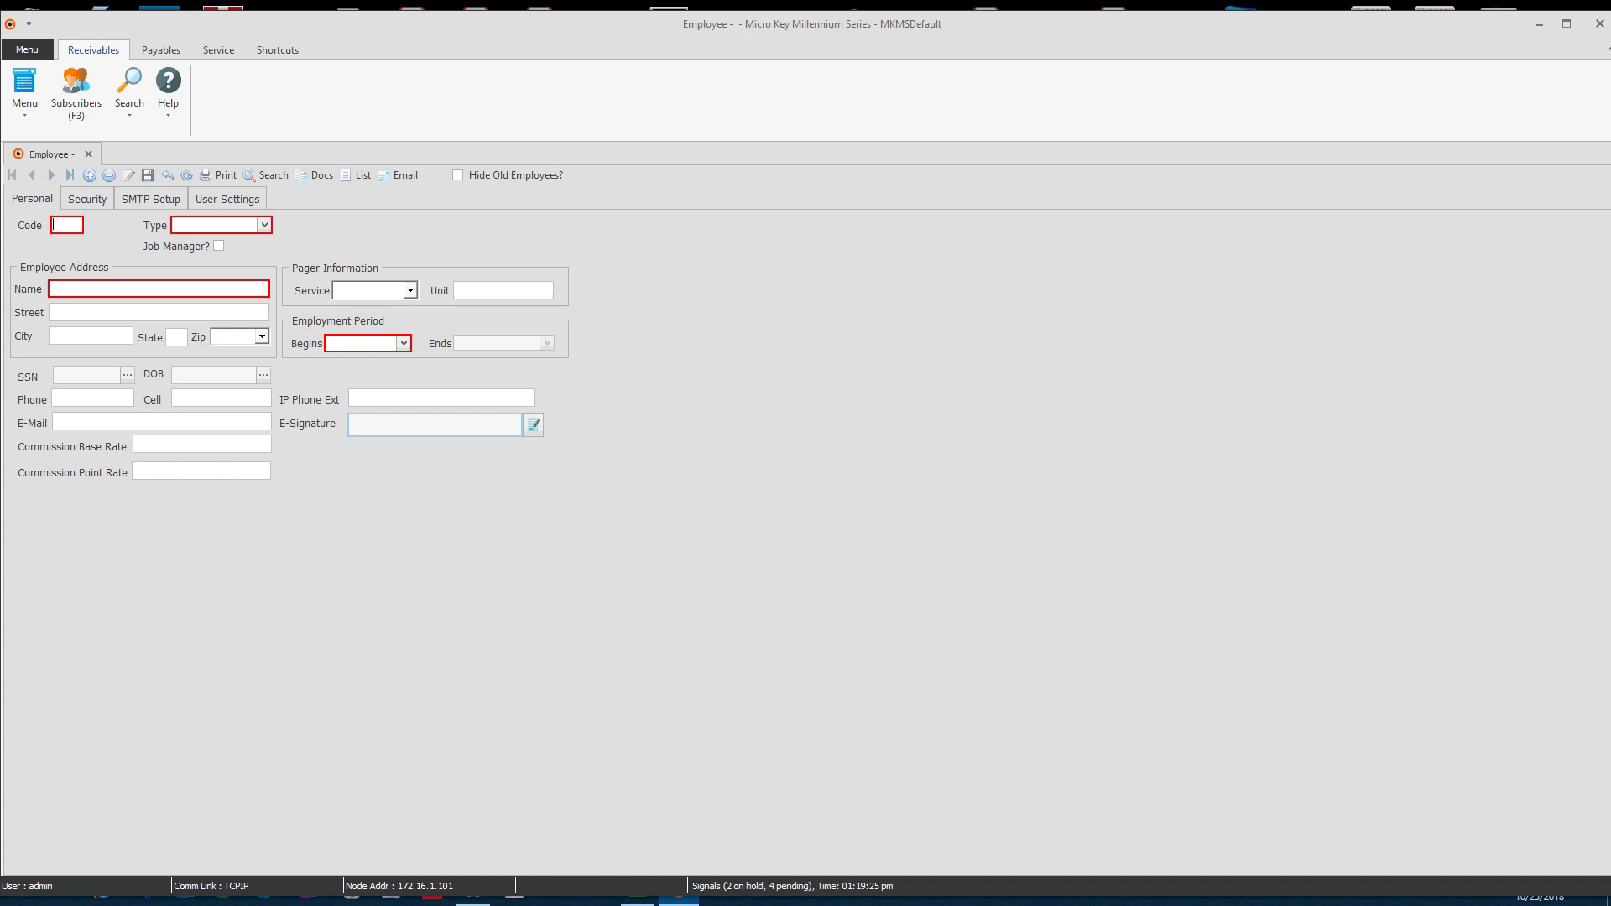
text(1234)
key(Tab)
key(alt+Down)
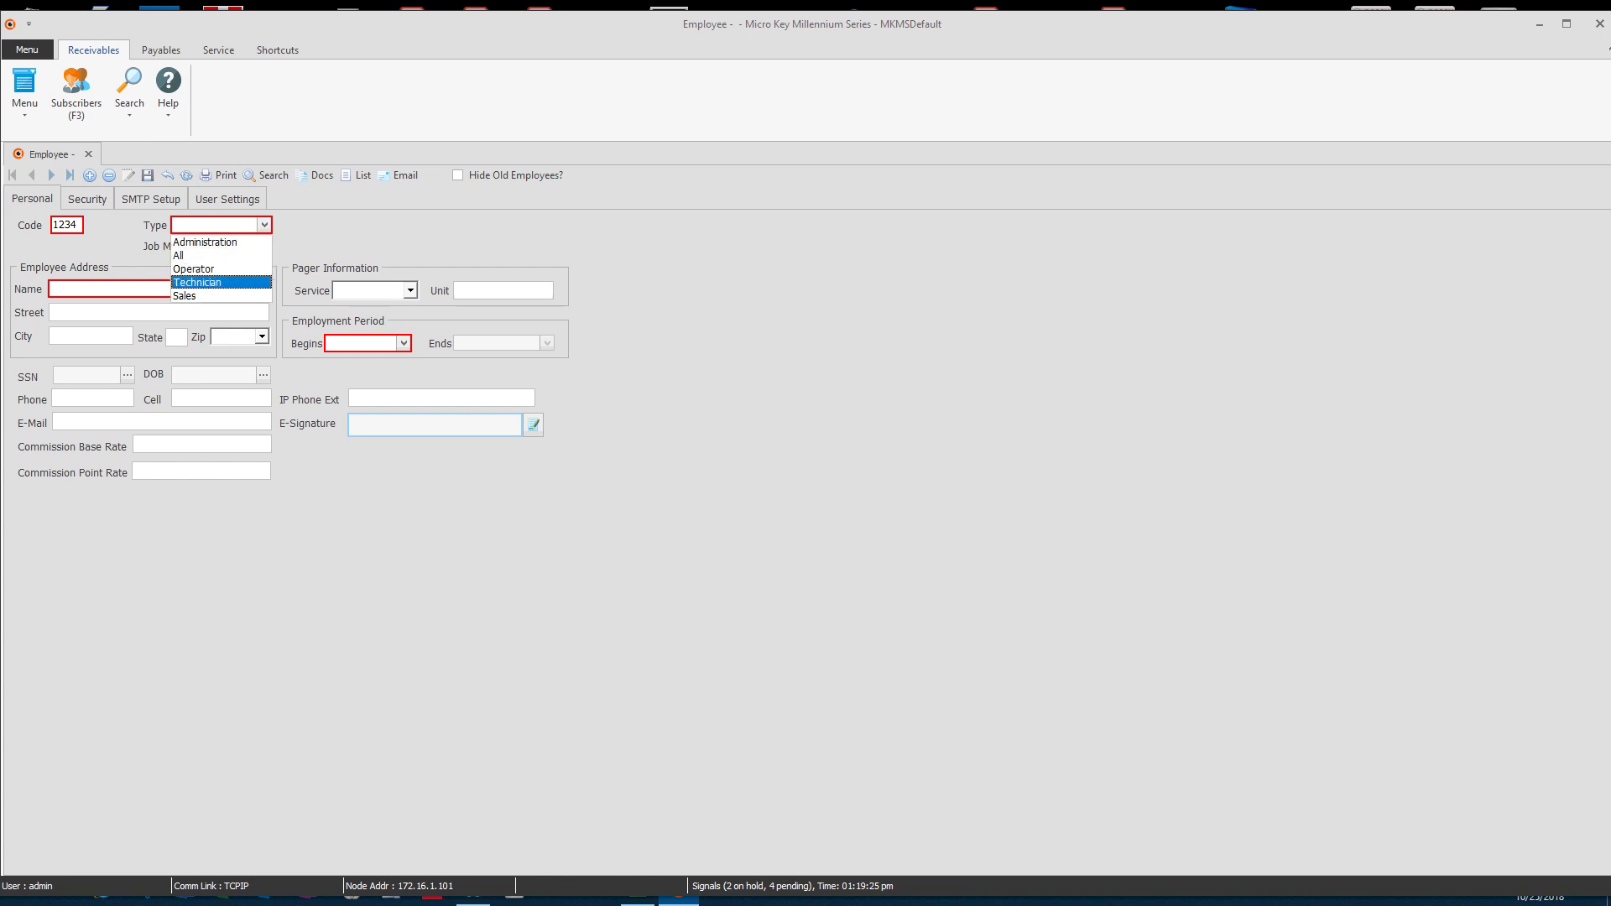
key(Up)
key(Return)
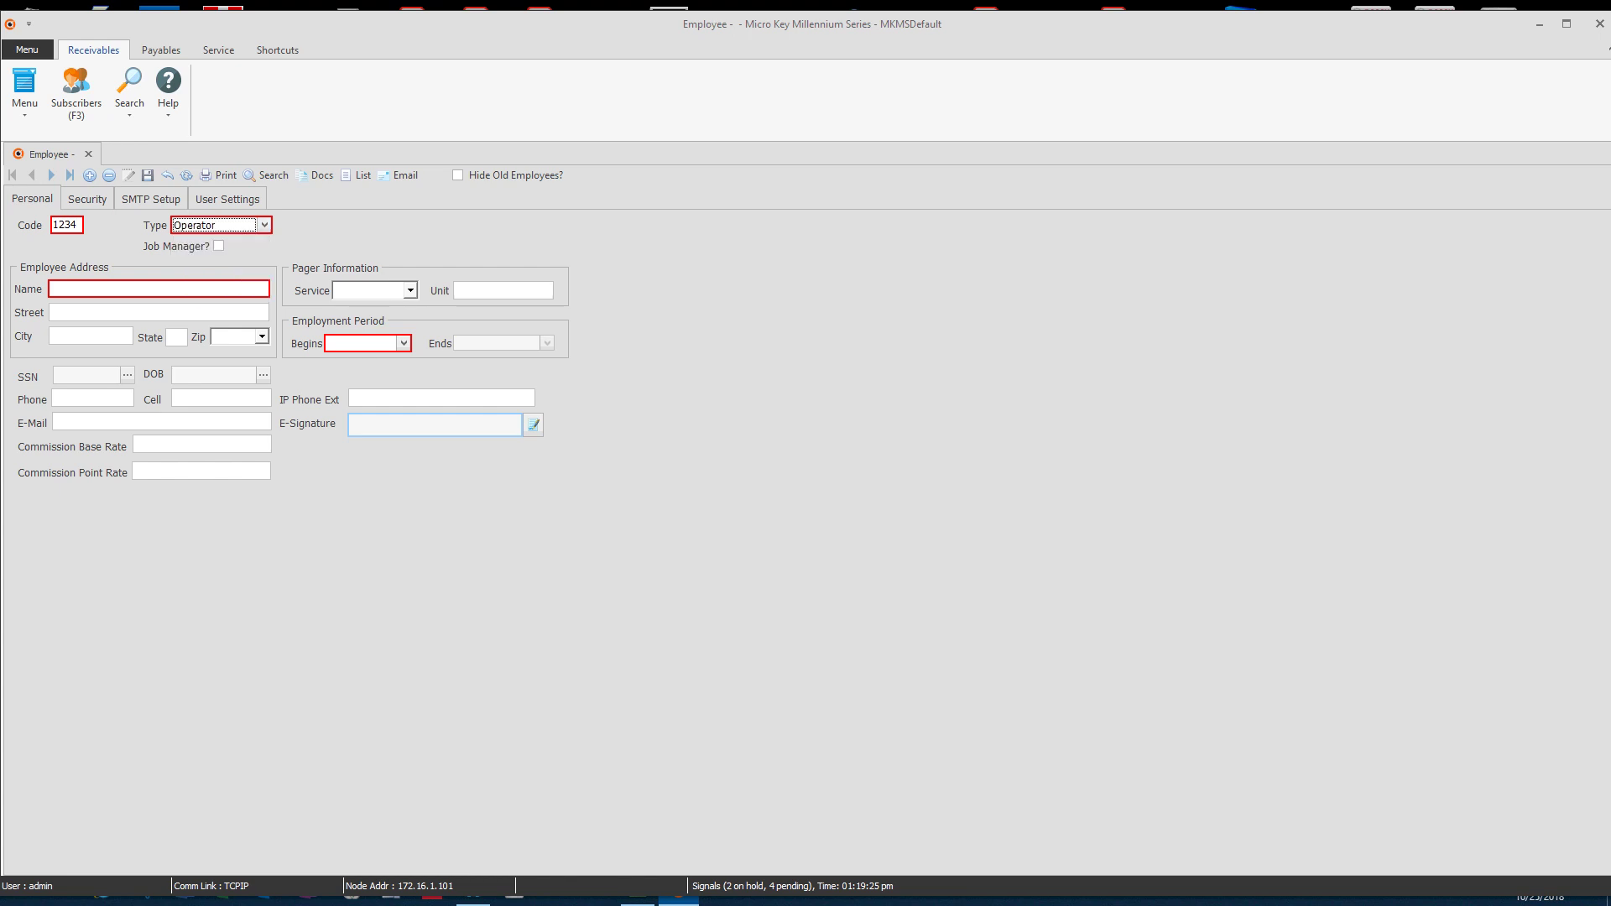
Step: Enter the new hire's full name, set start date 10/25/2018, and post the record
click(159, 289)
click(403, 343)
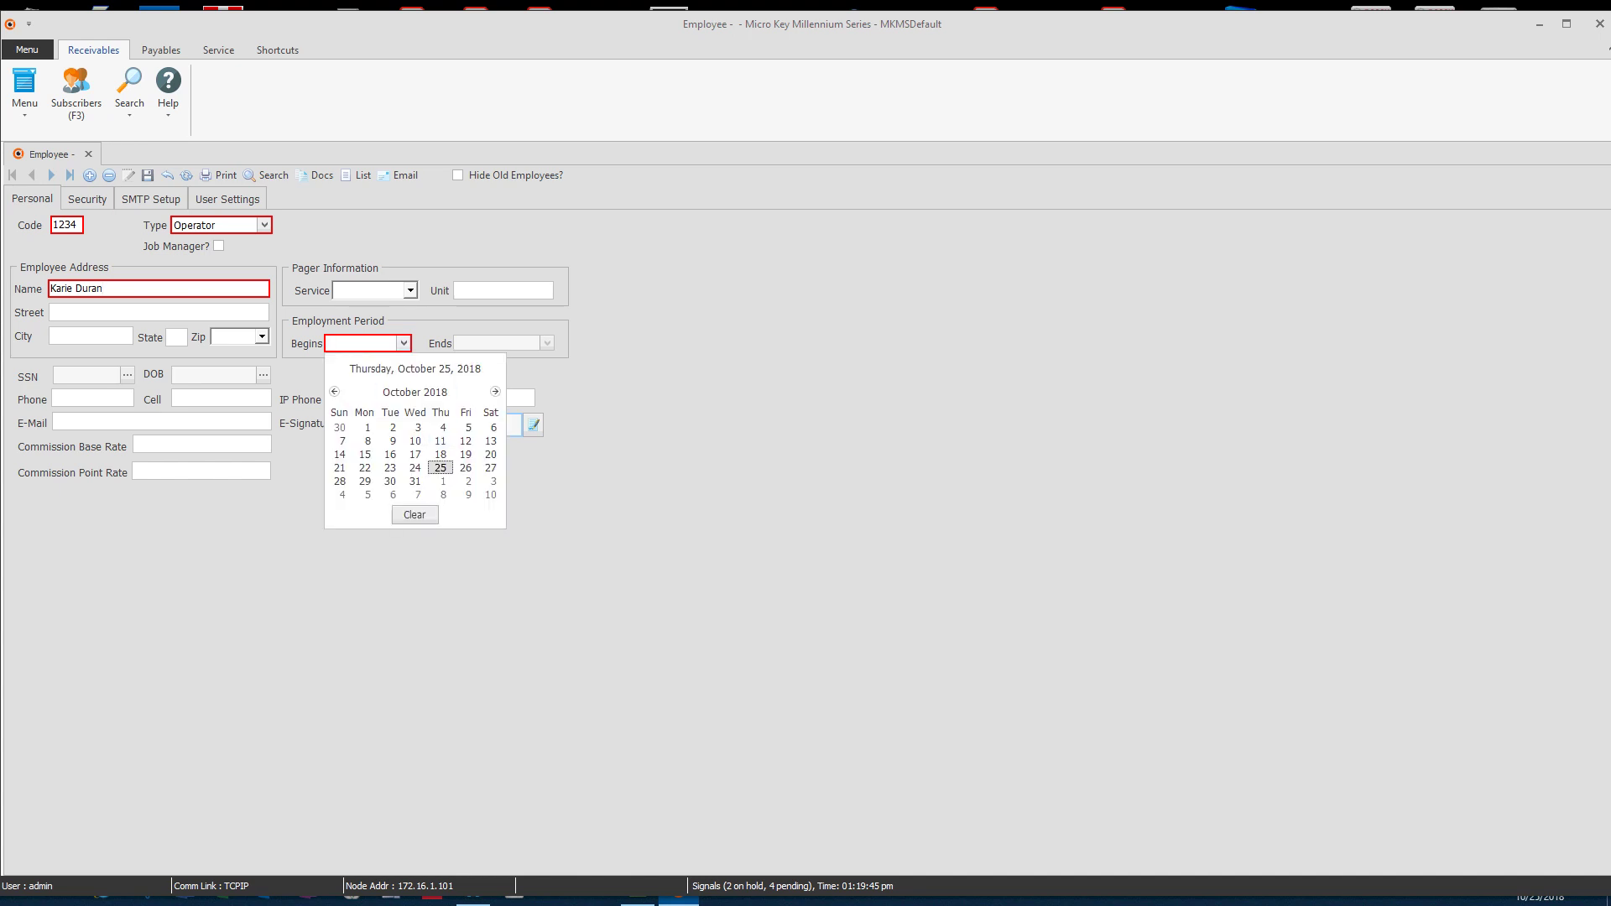
key(Return)
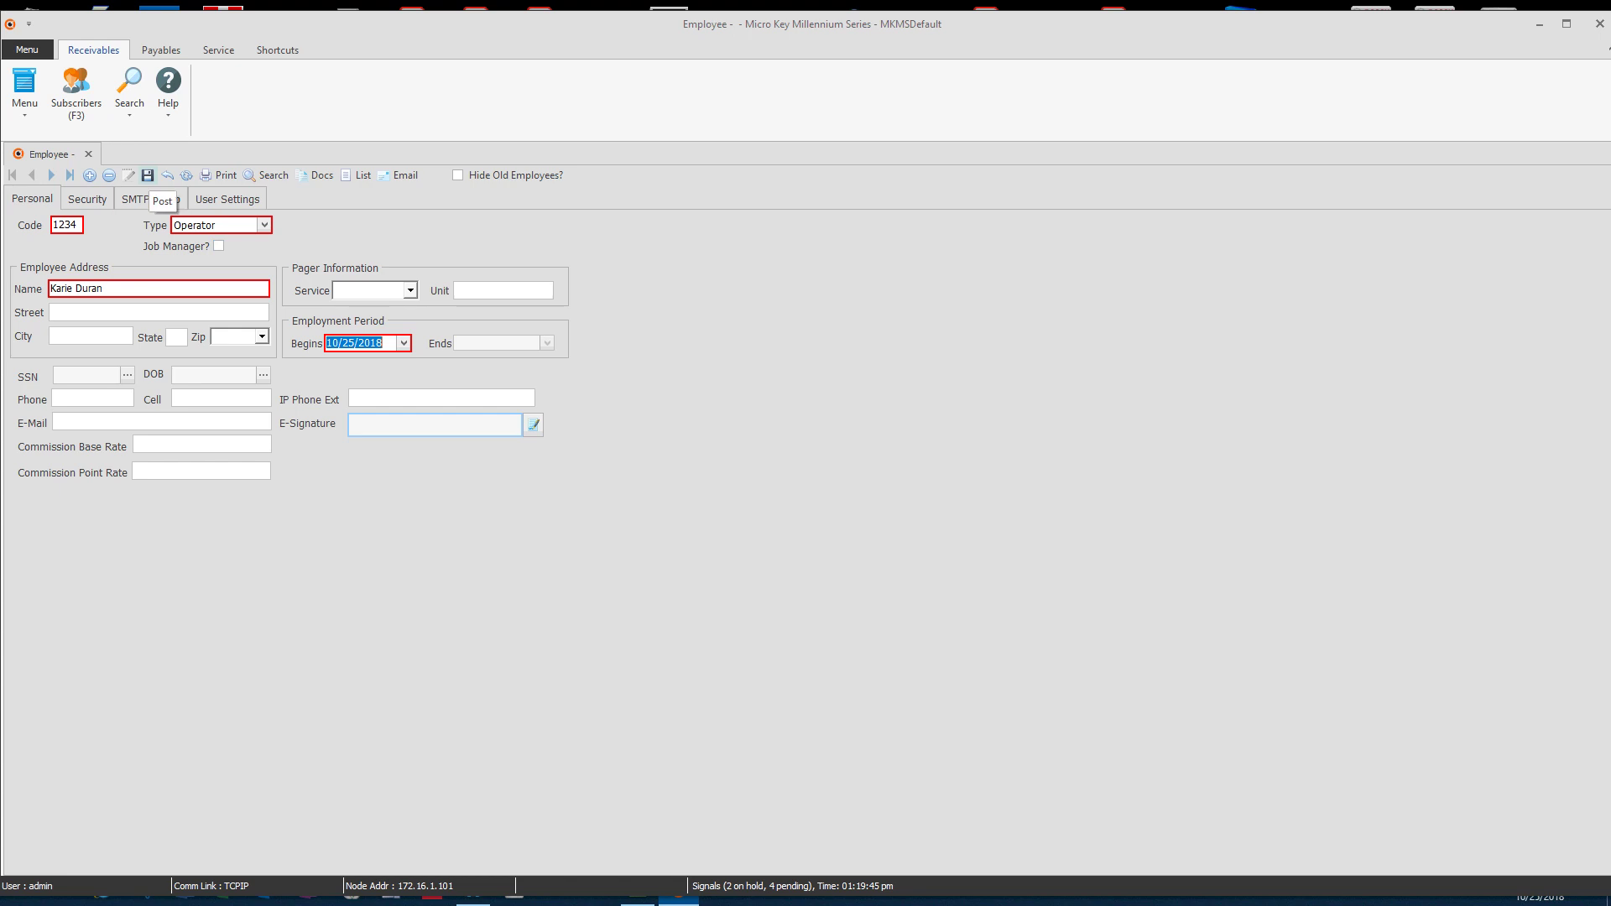
click(147, 175)
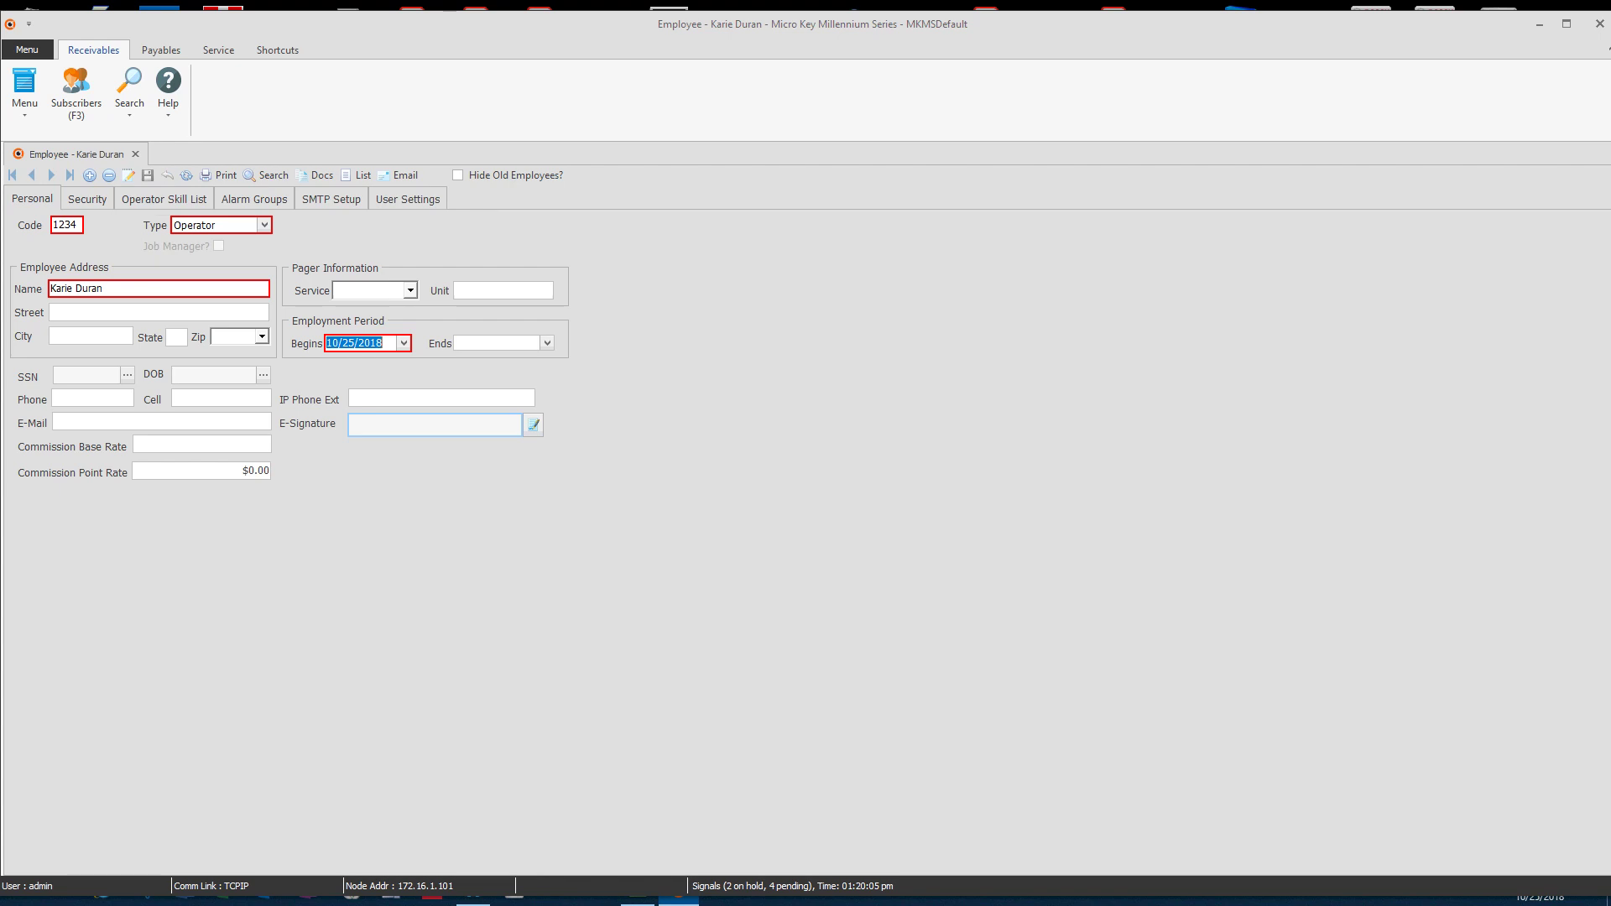
Step: Tick Central Station Supervisor and Permitted To Activate Emergency Management Mode in Central Station security
click(87, 198)
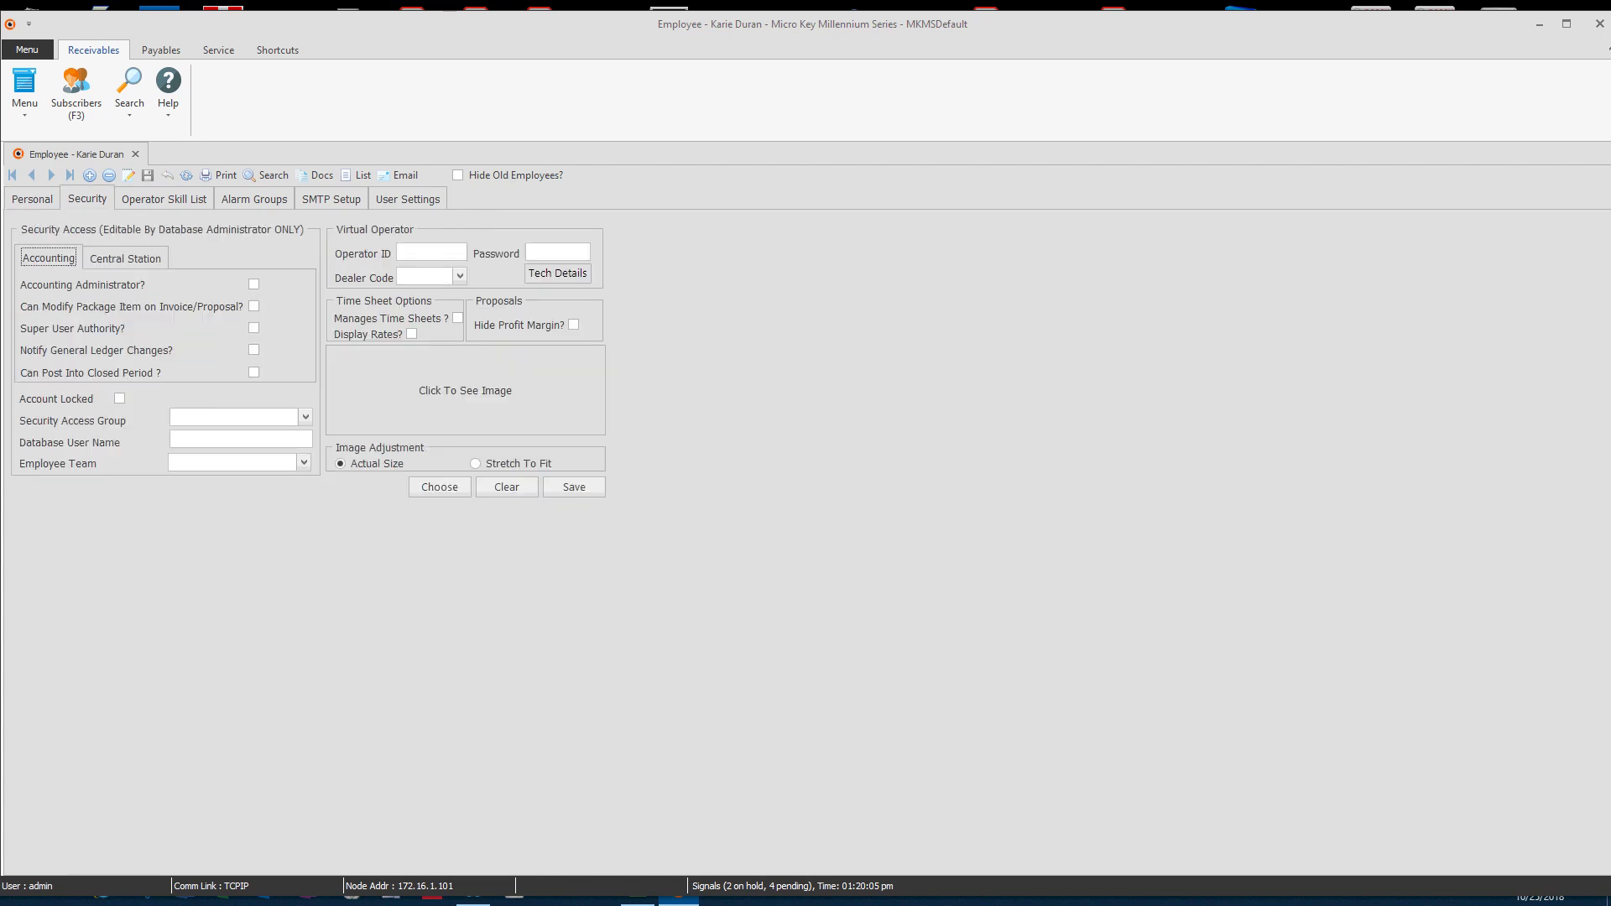
key(Right)
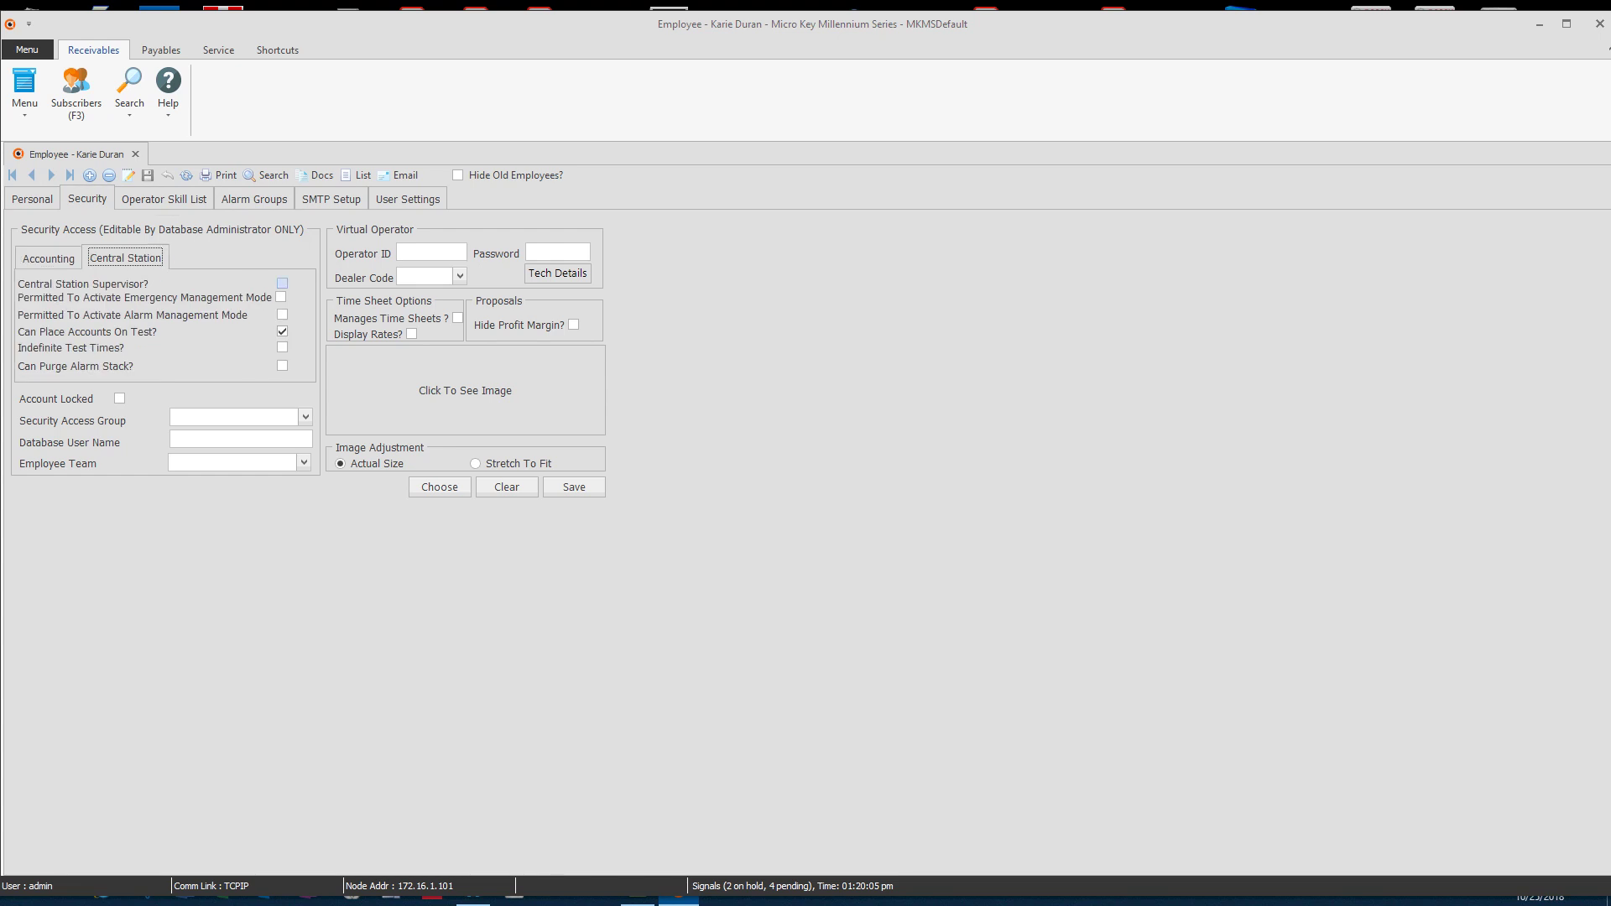
click(282, 284)
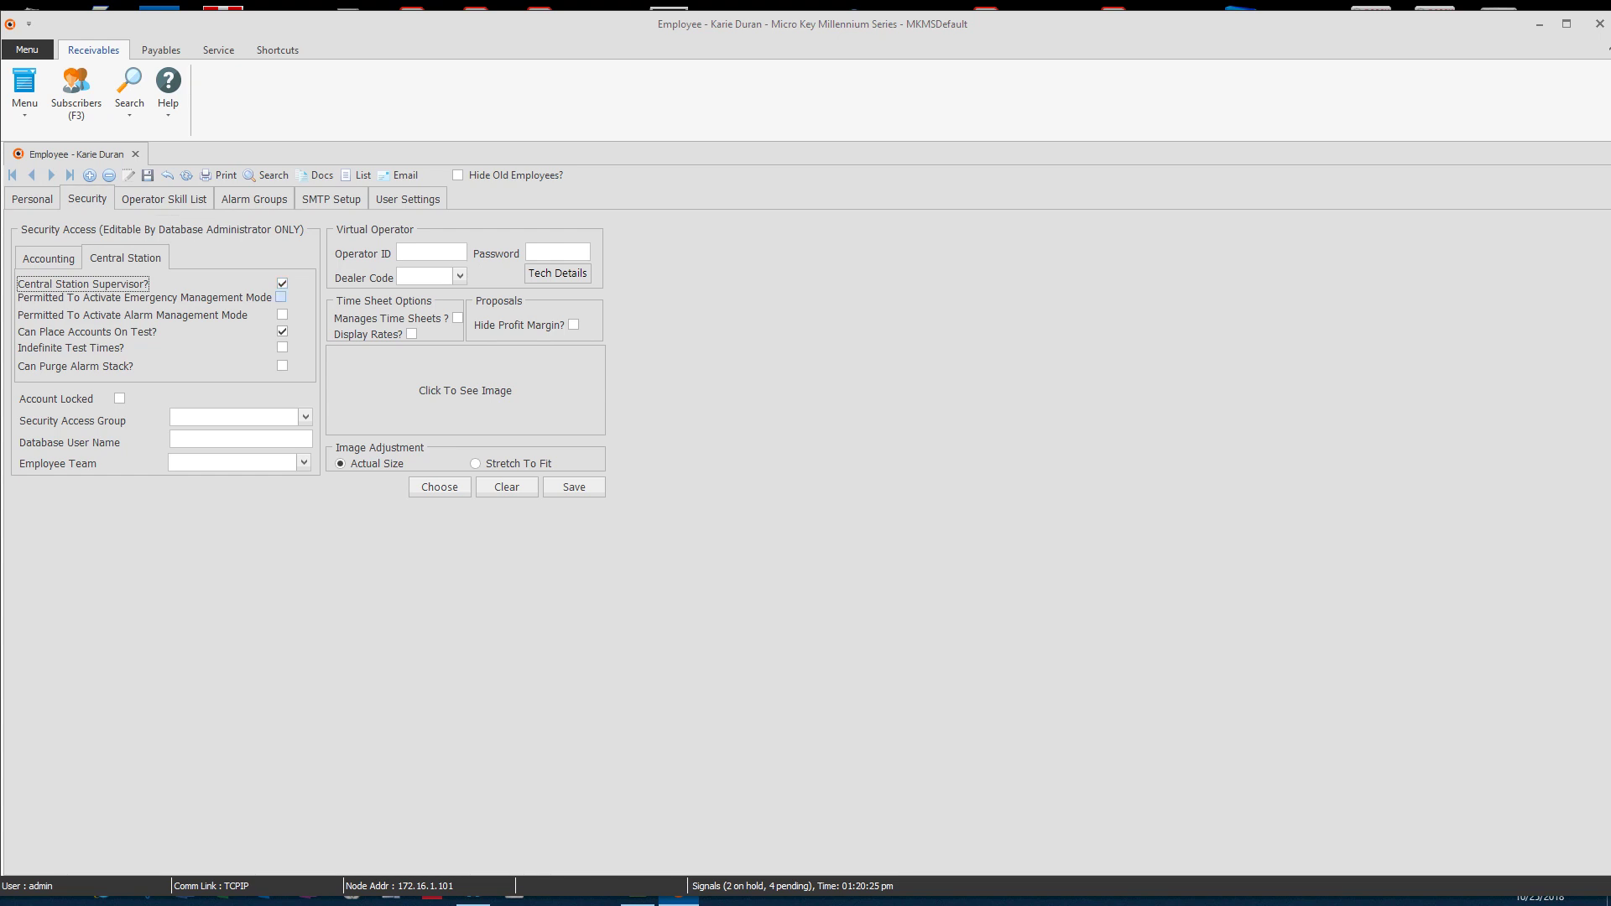
click(281, 297)
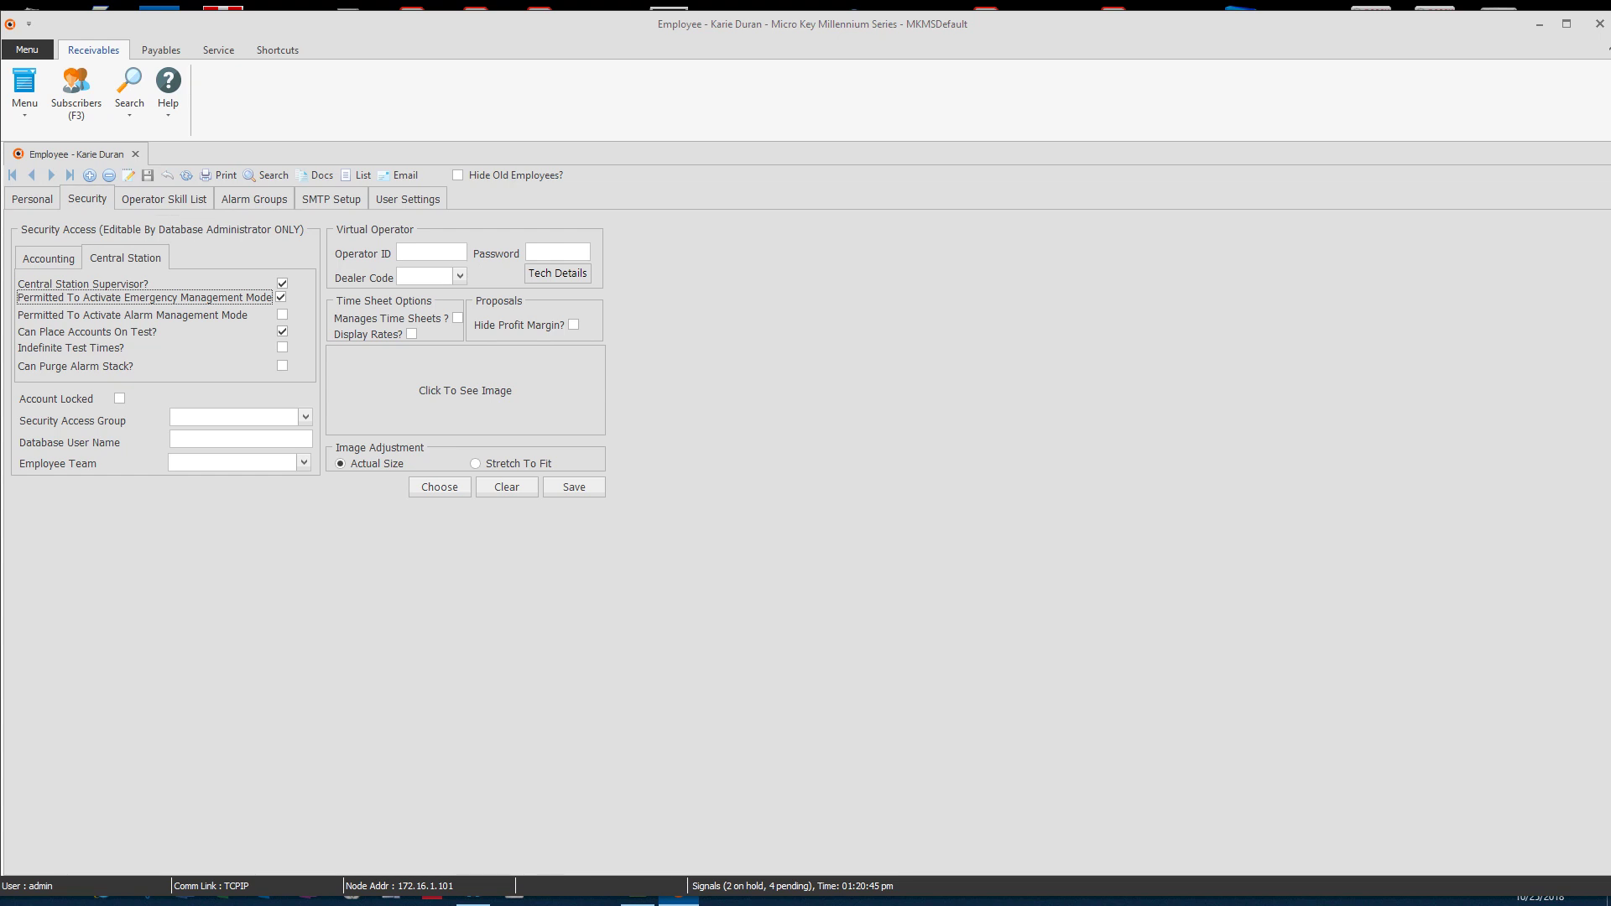
click(164, 198)
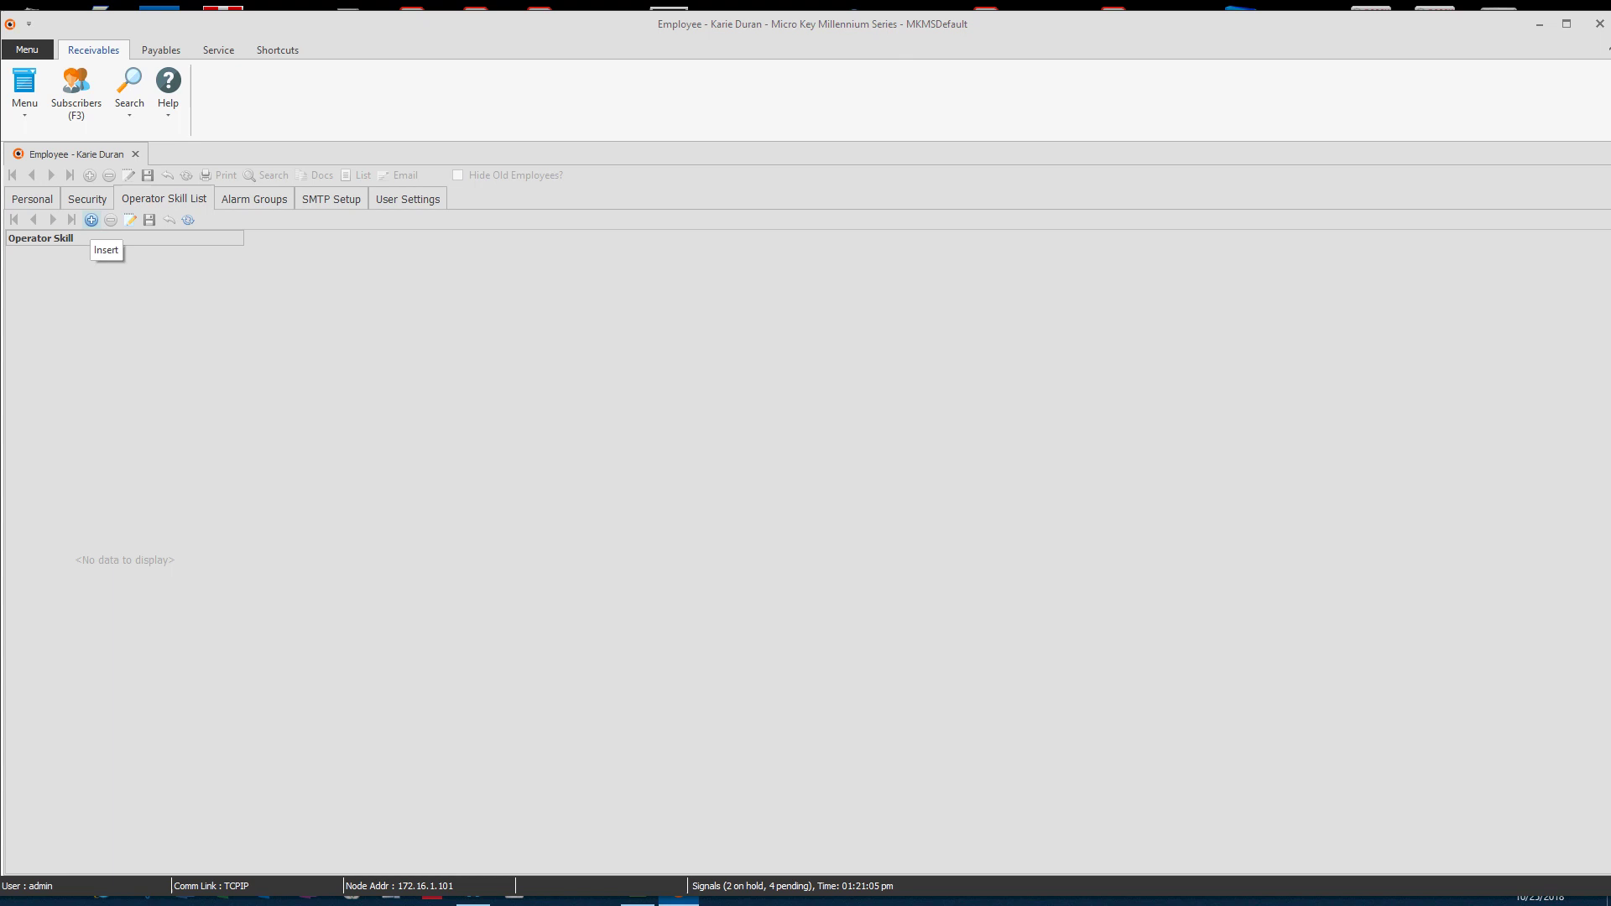
Step: Add Default to the employee's Operator Skill List and save it
click(91, 219)
click(124, 255)
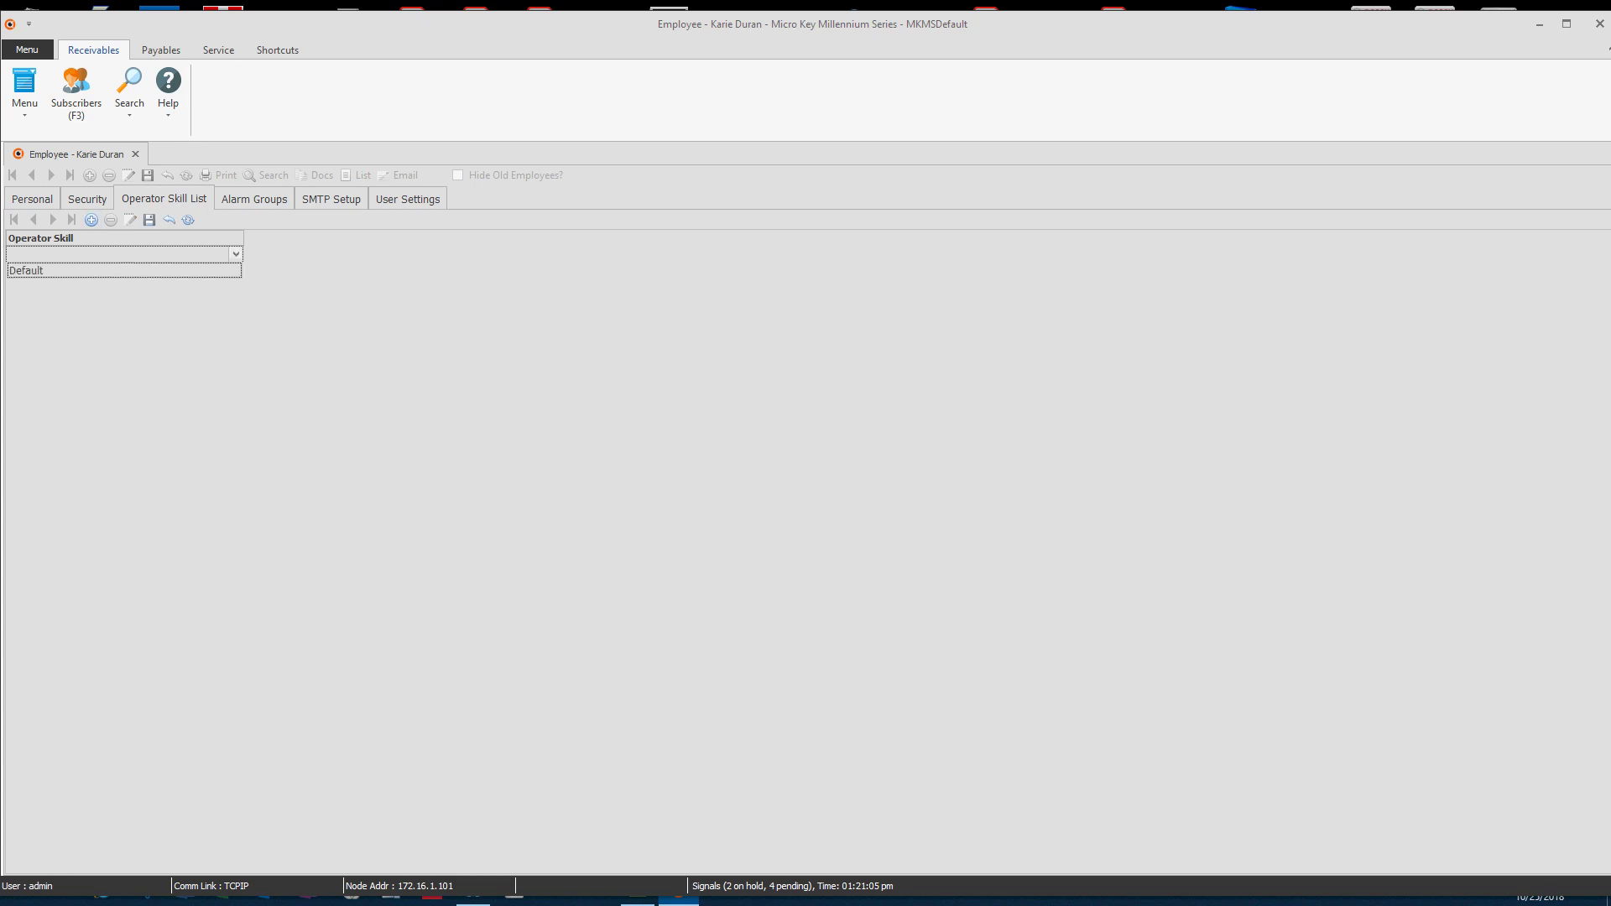
key(Return)
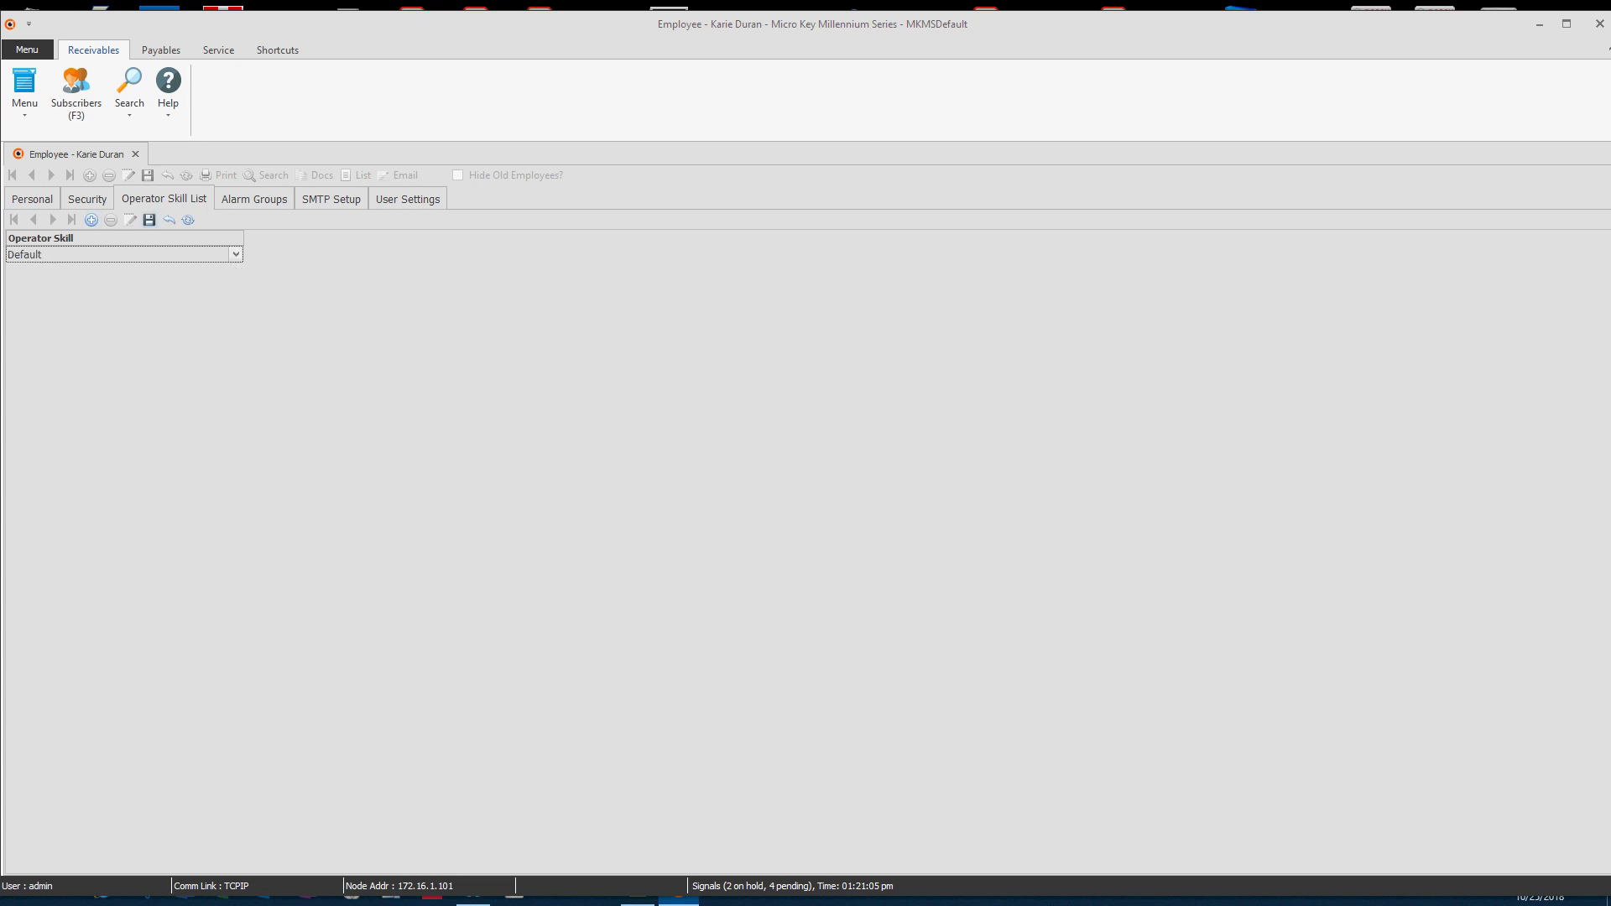
key(ctrl+s)
Step: Assign the Default alarm group to the employee and save it
click(254, 199)
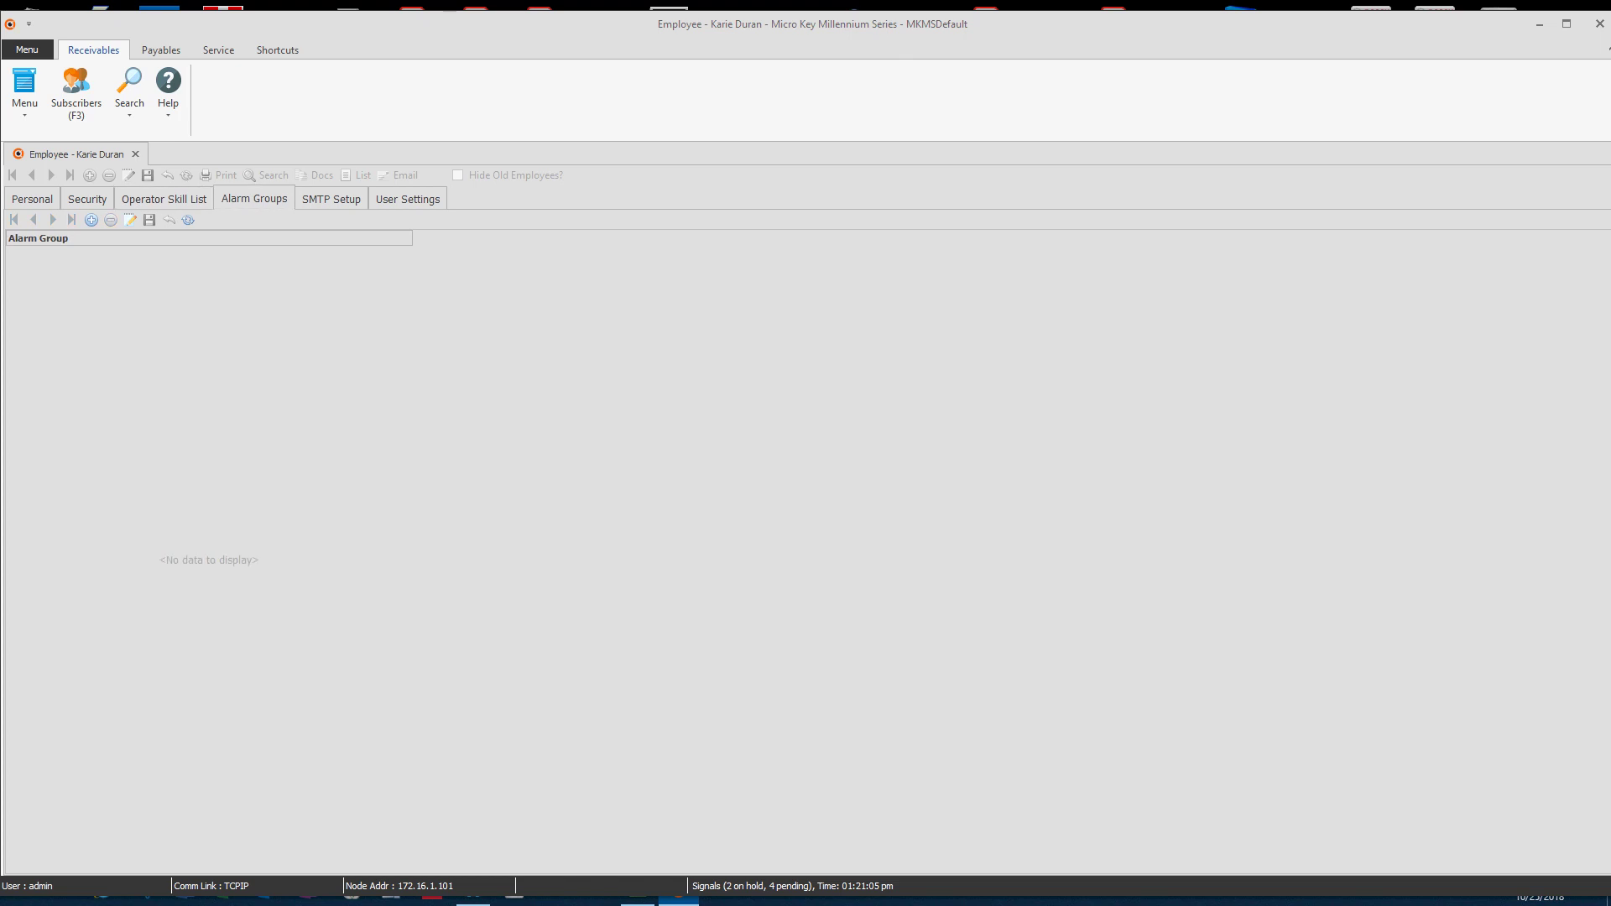
click(90, 219)
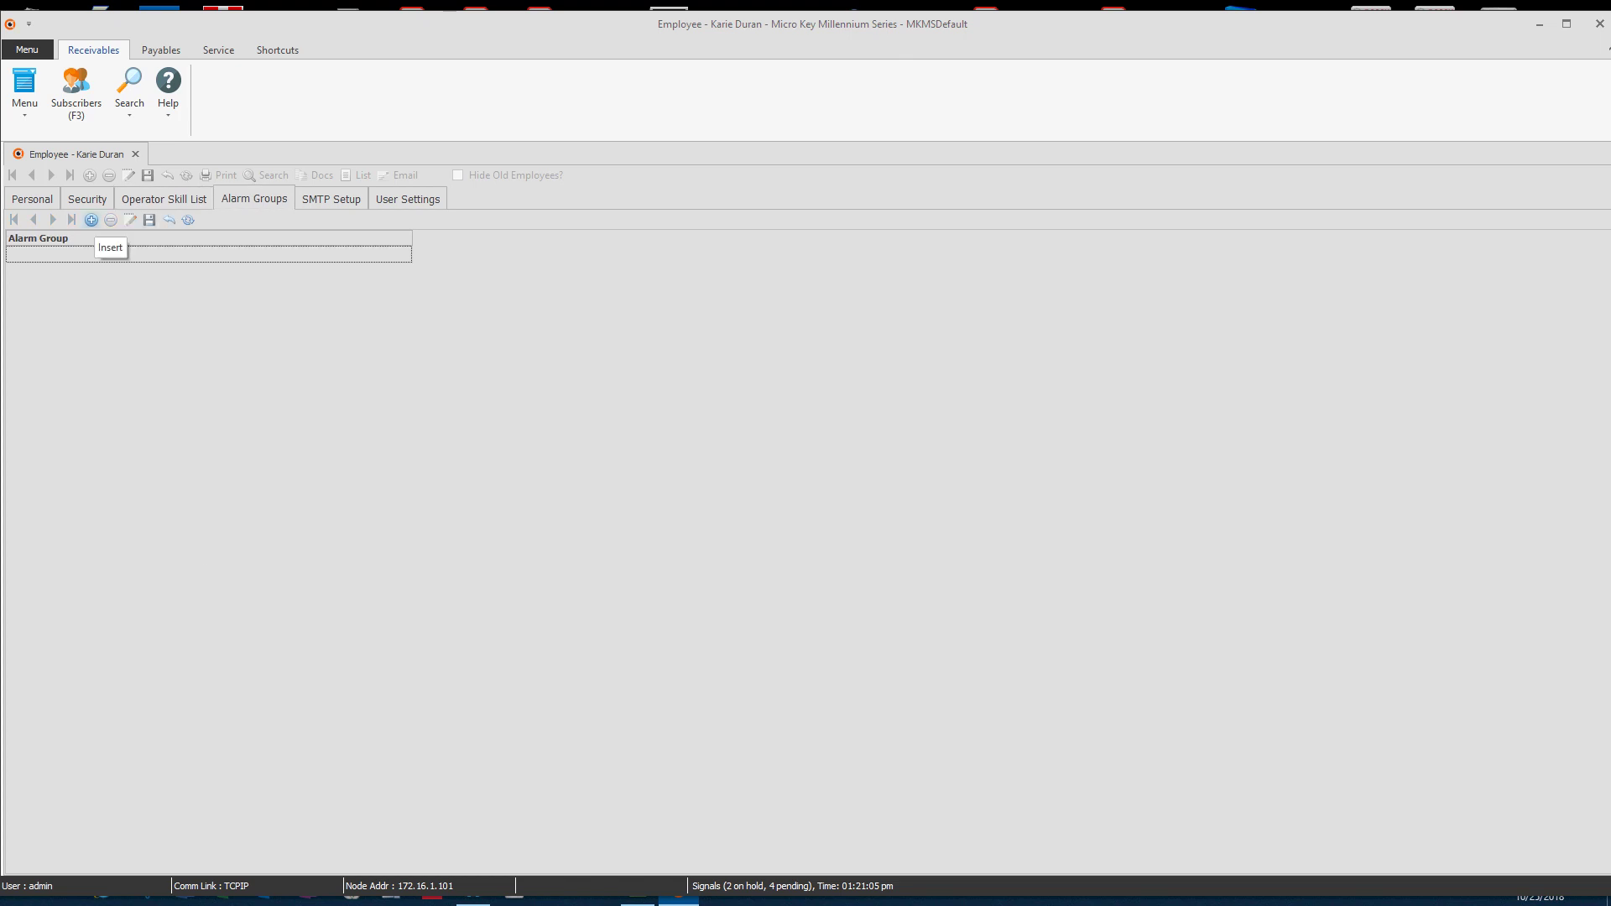
click(209, 254)
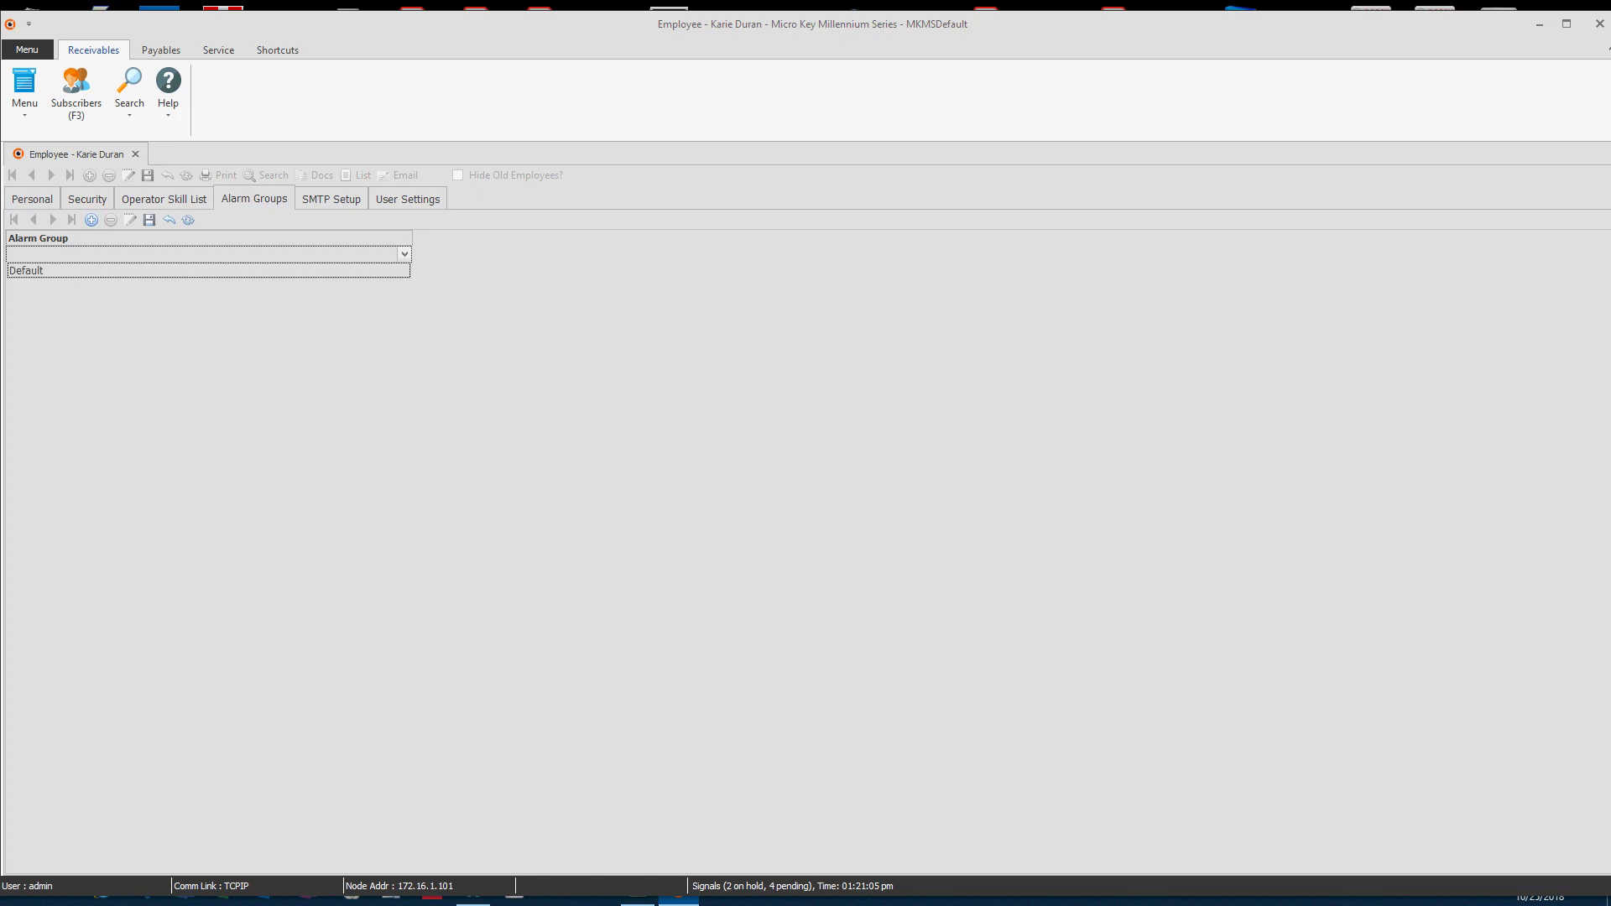
click(210, 271)
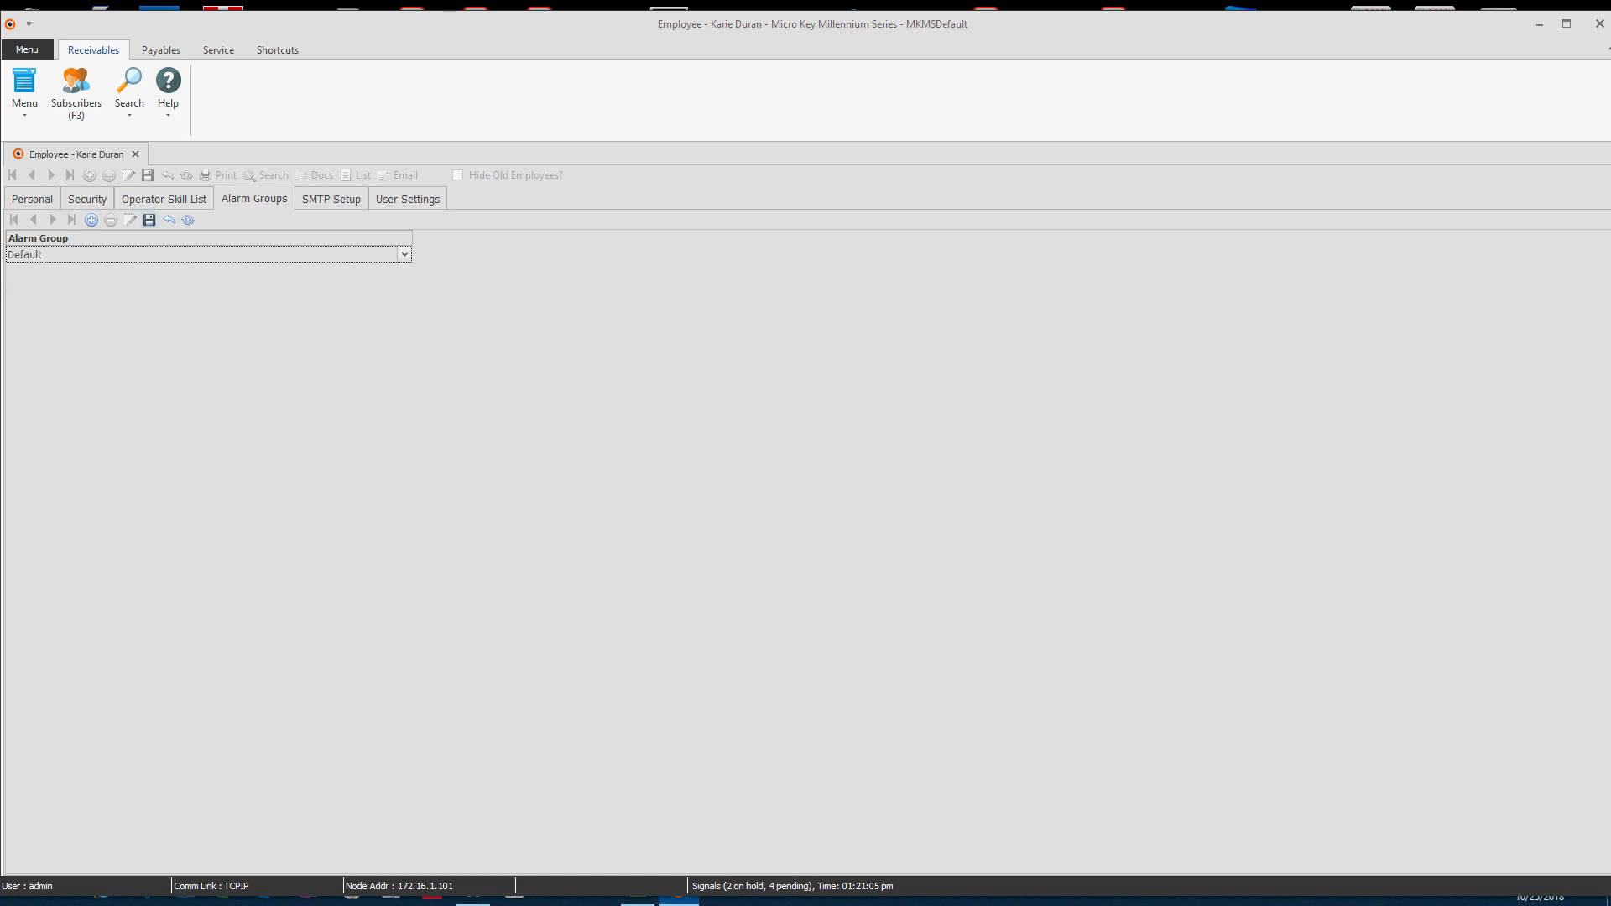
click(150, 219)
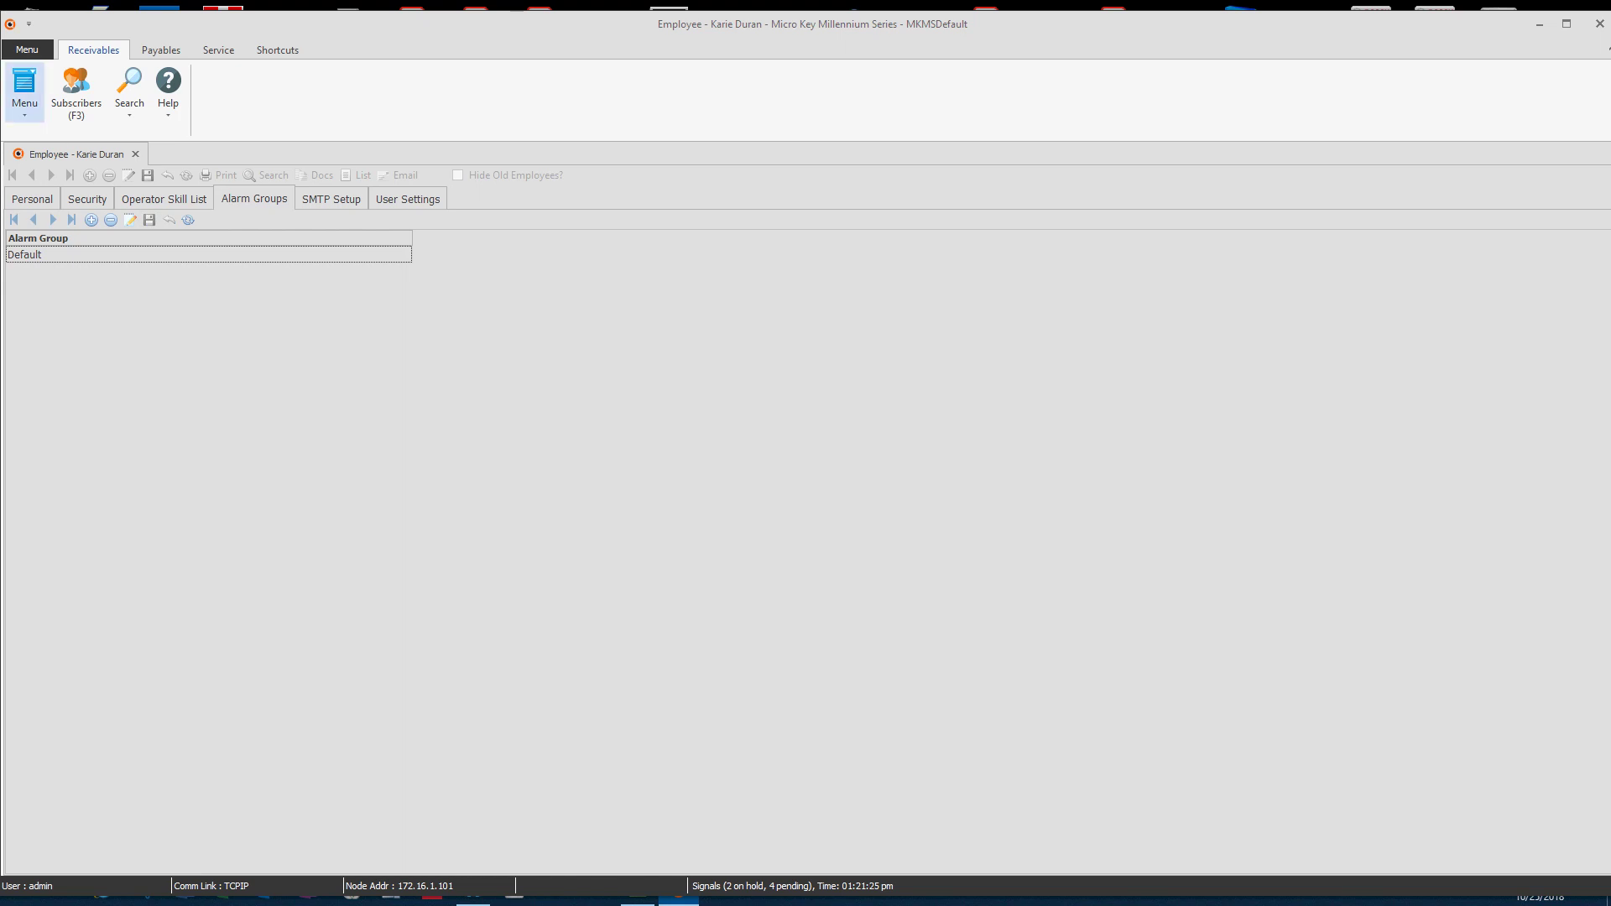
Step: In Security > Add/Delete Users, add a new user linked to the new employee
click(24, 92)
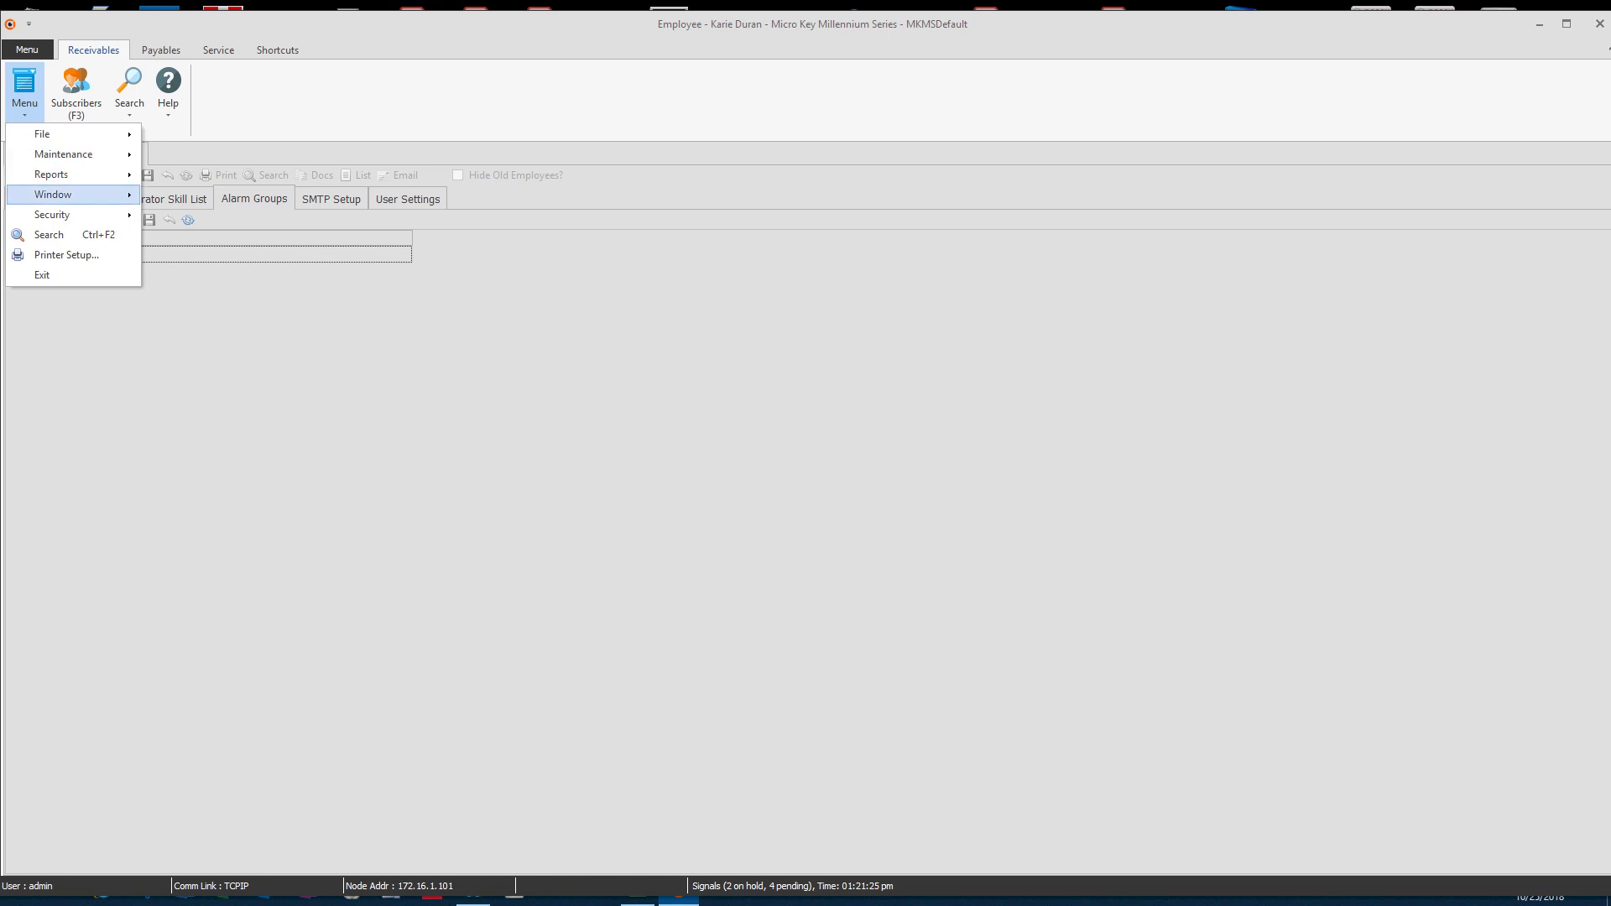
mouse_move(52, 215)
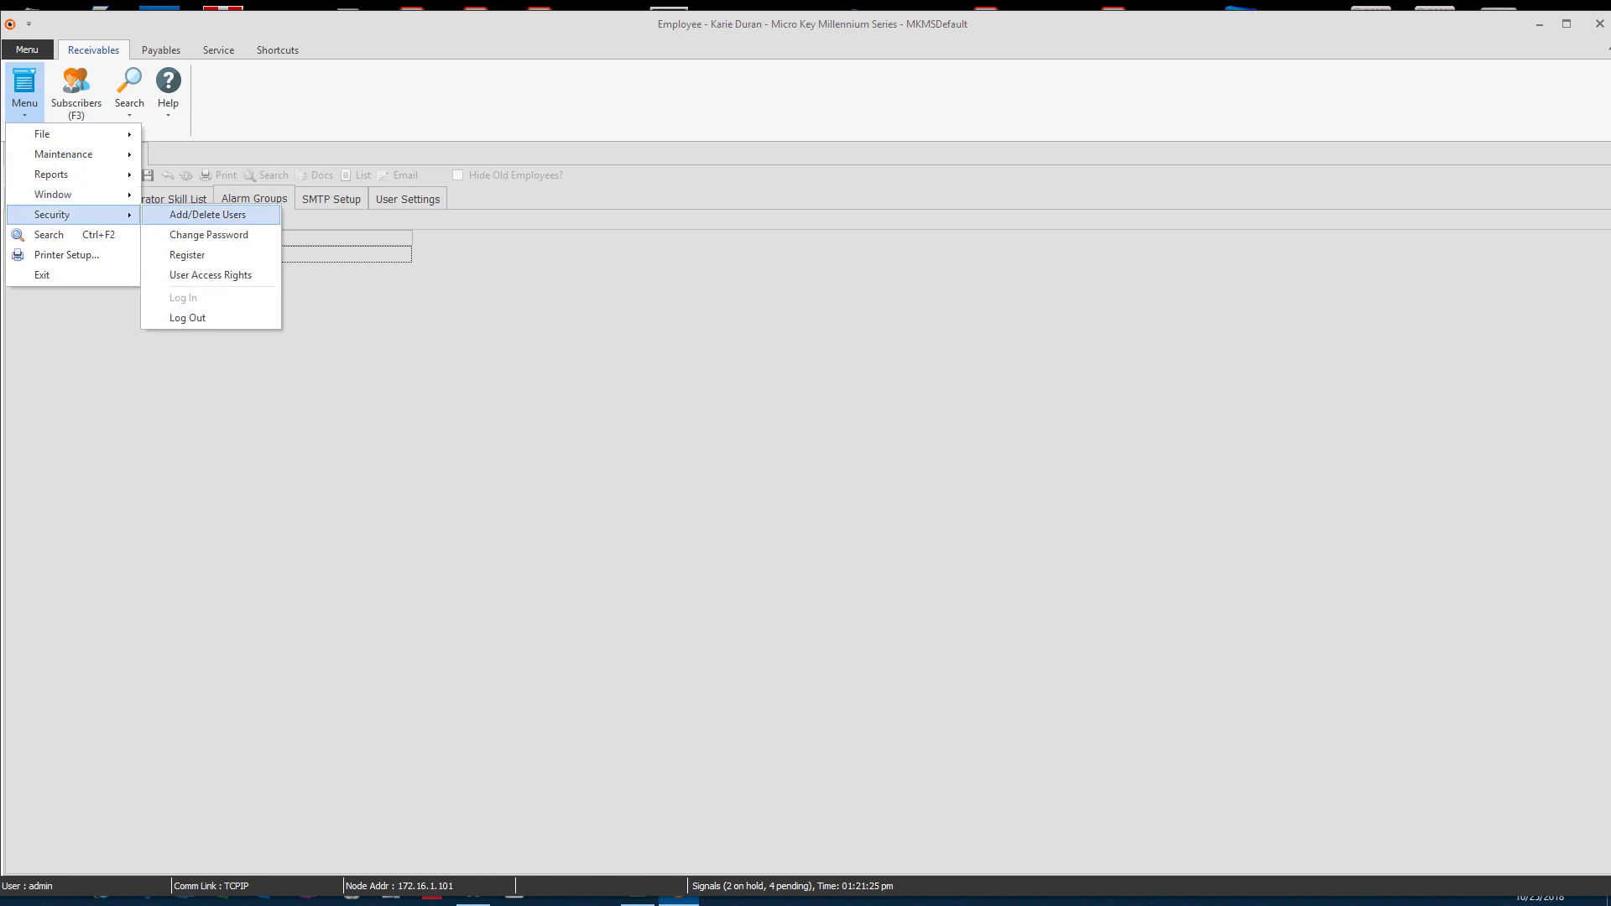
key(Return)
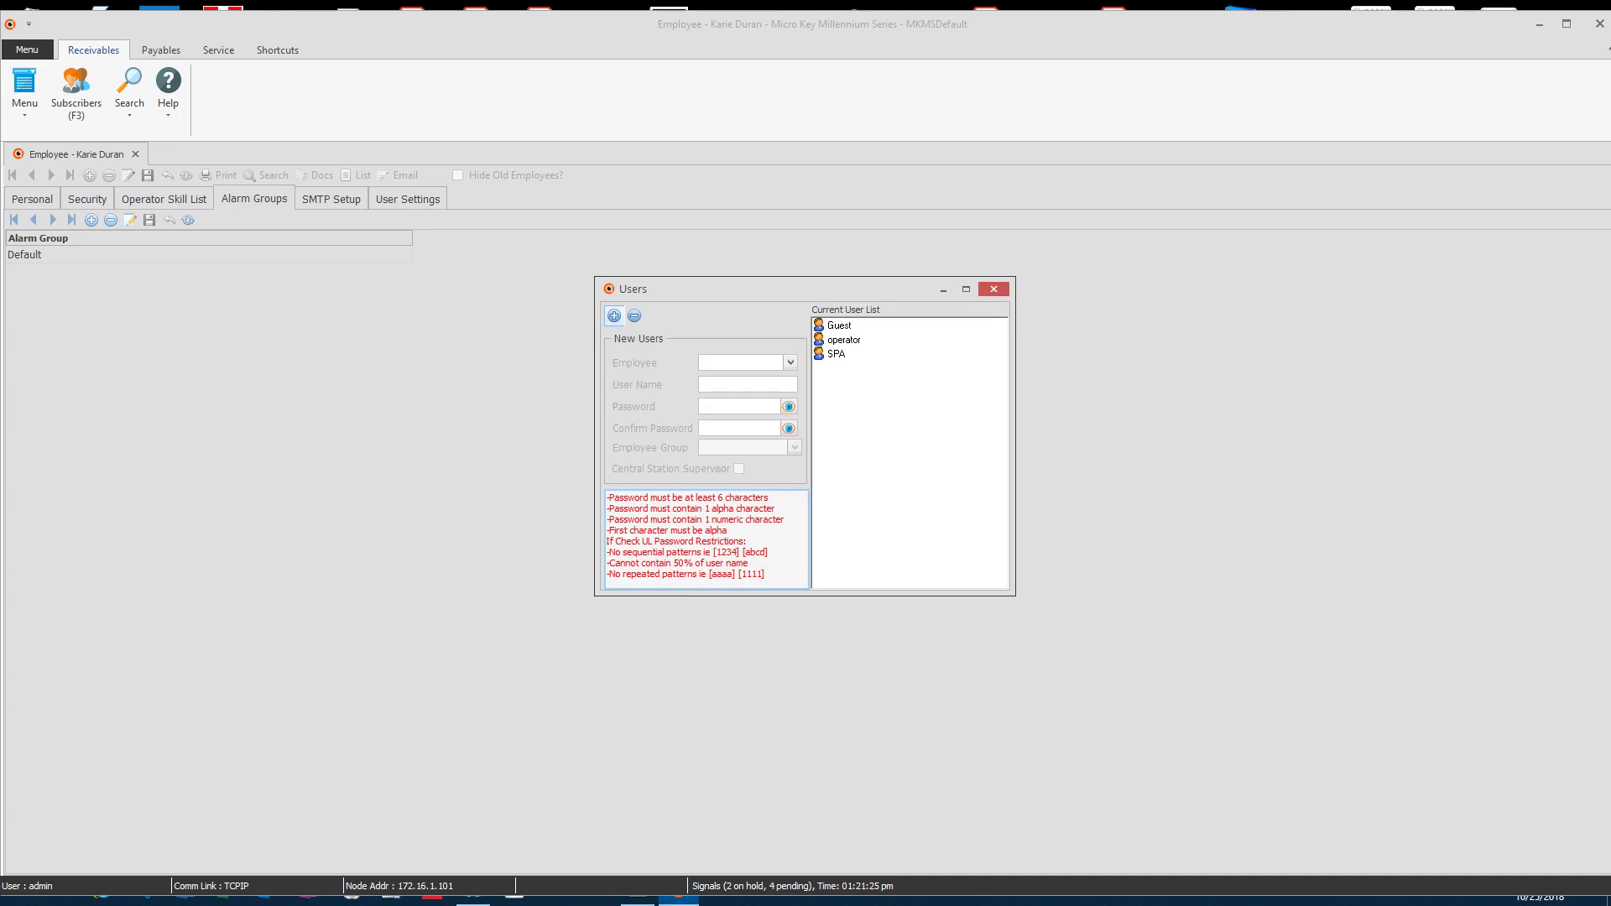
click(614, 316)
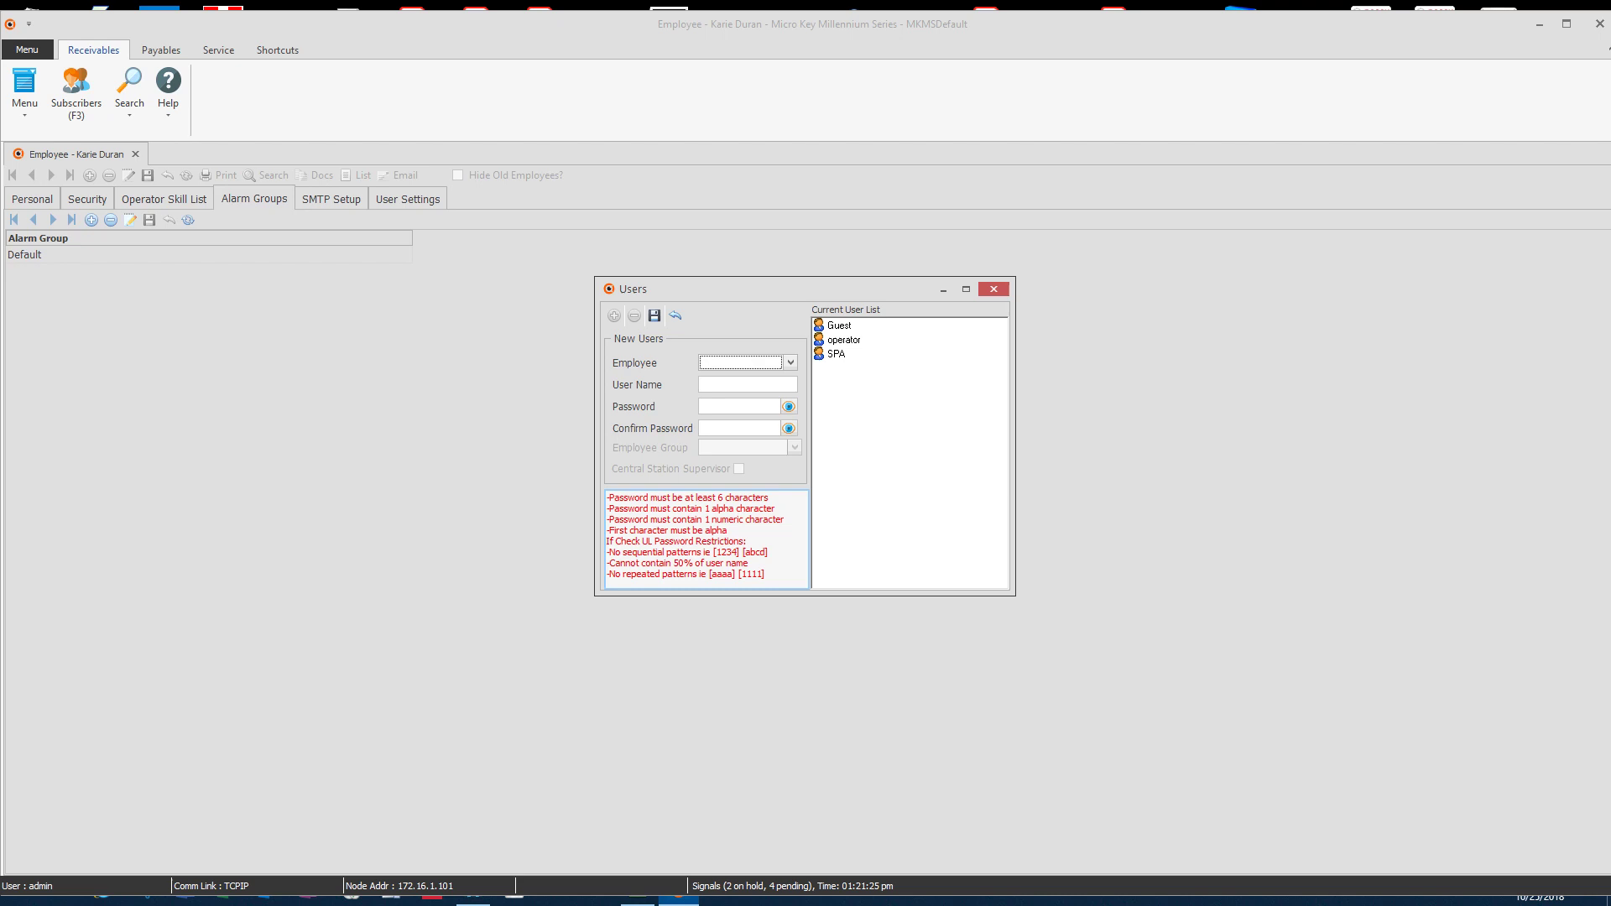
key(alt+Down)
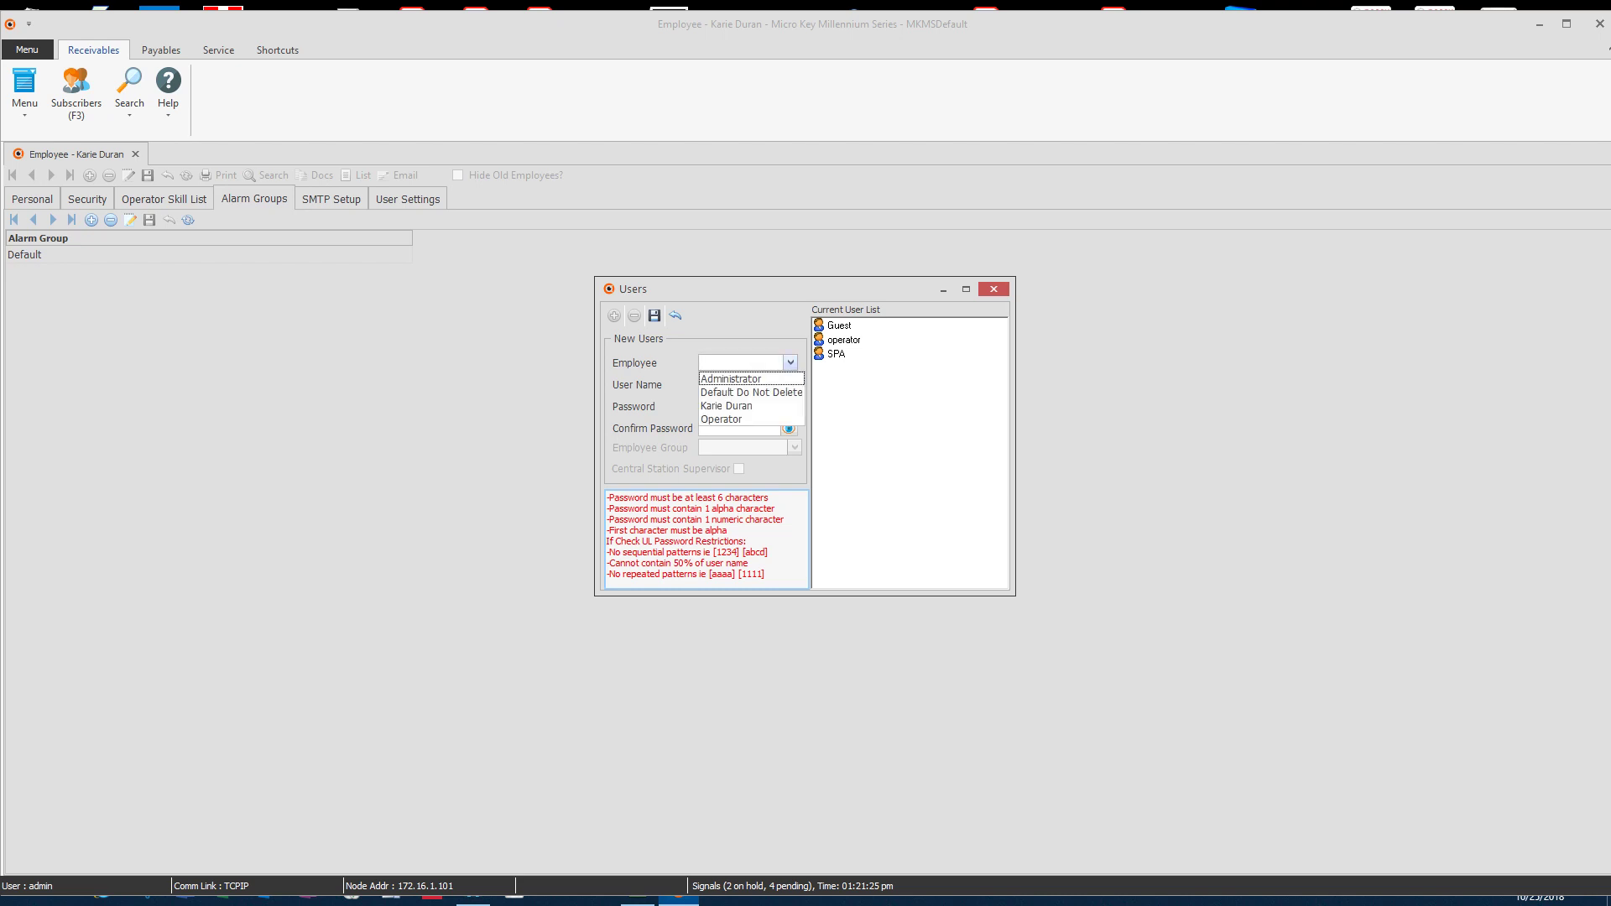
key(Down)
key(Down)
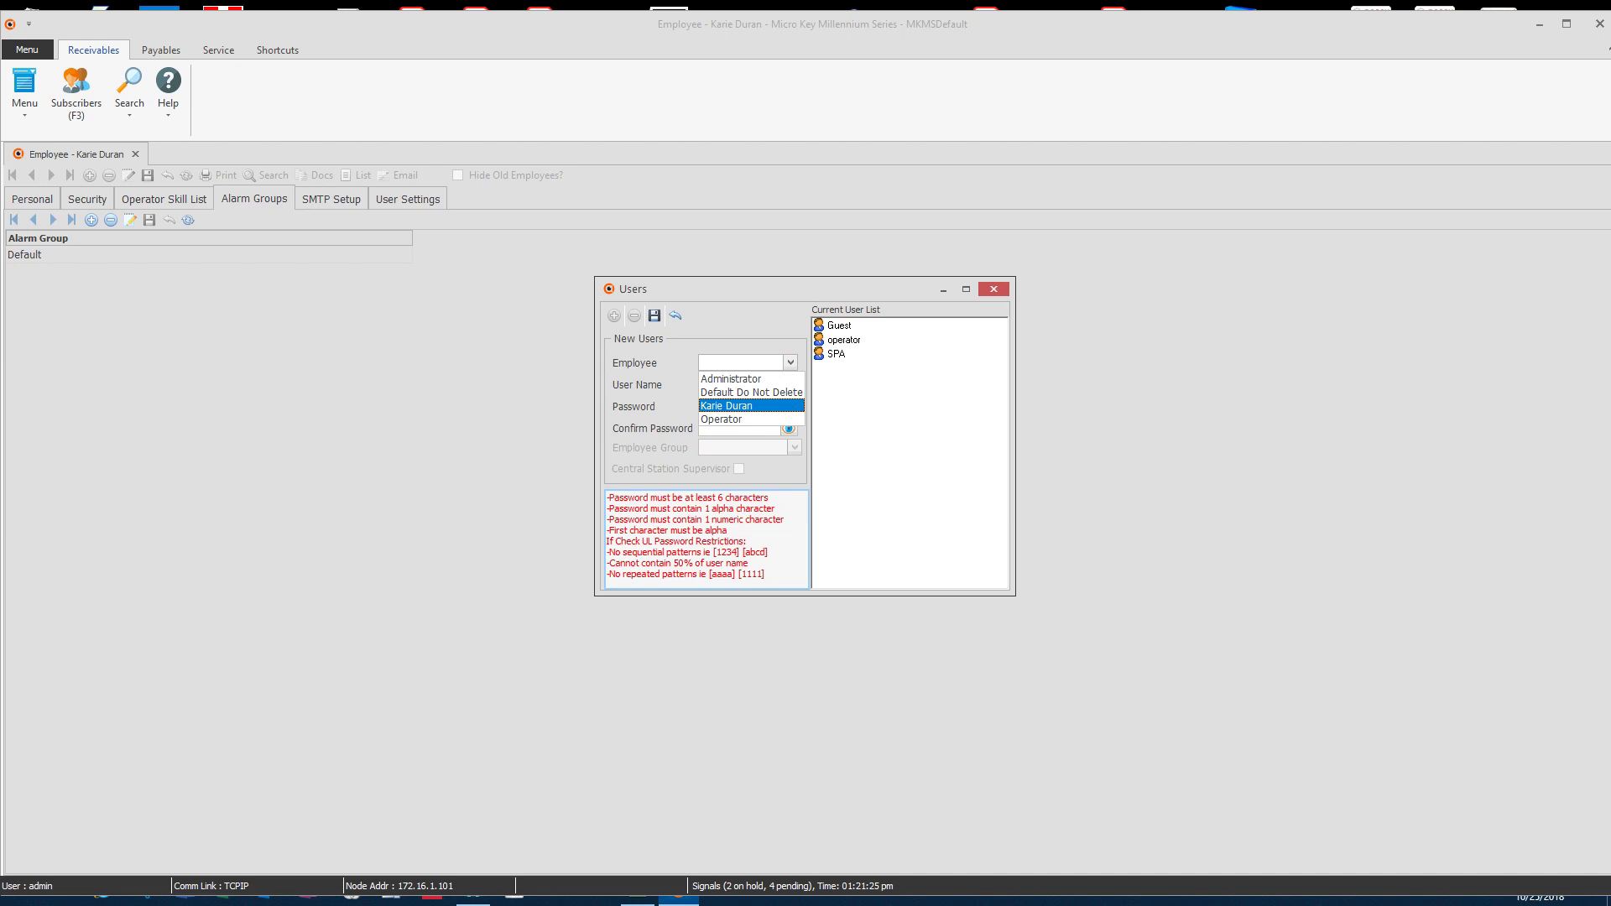
key(Return)
Step: Enter the login's user name, then type the password and its confirmation
click(748, 384)
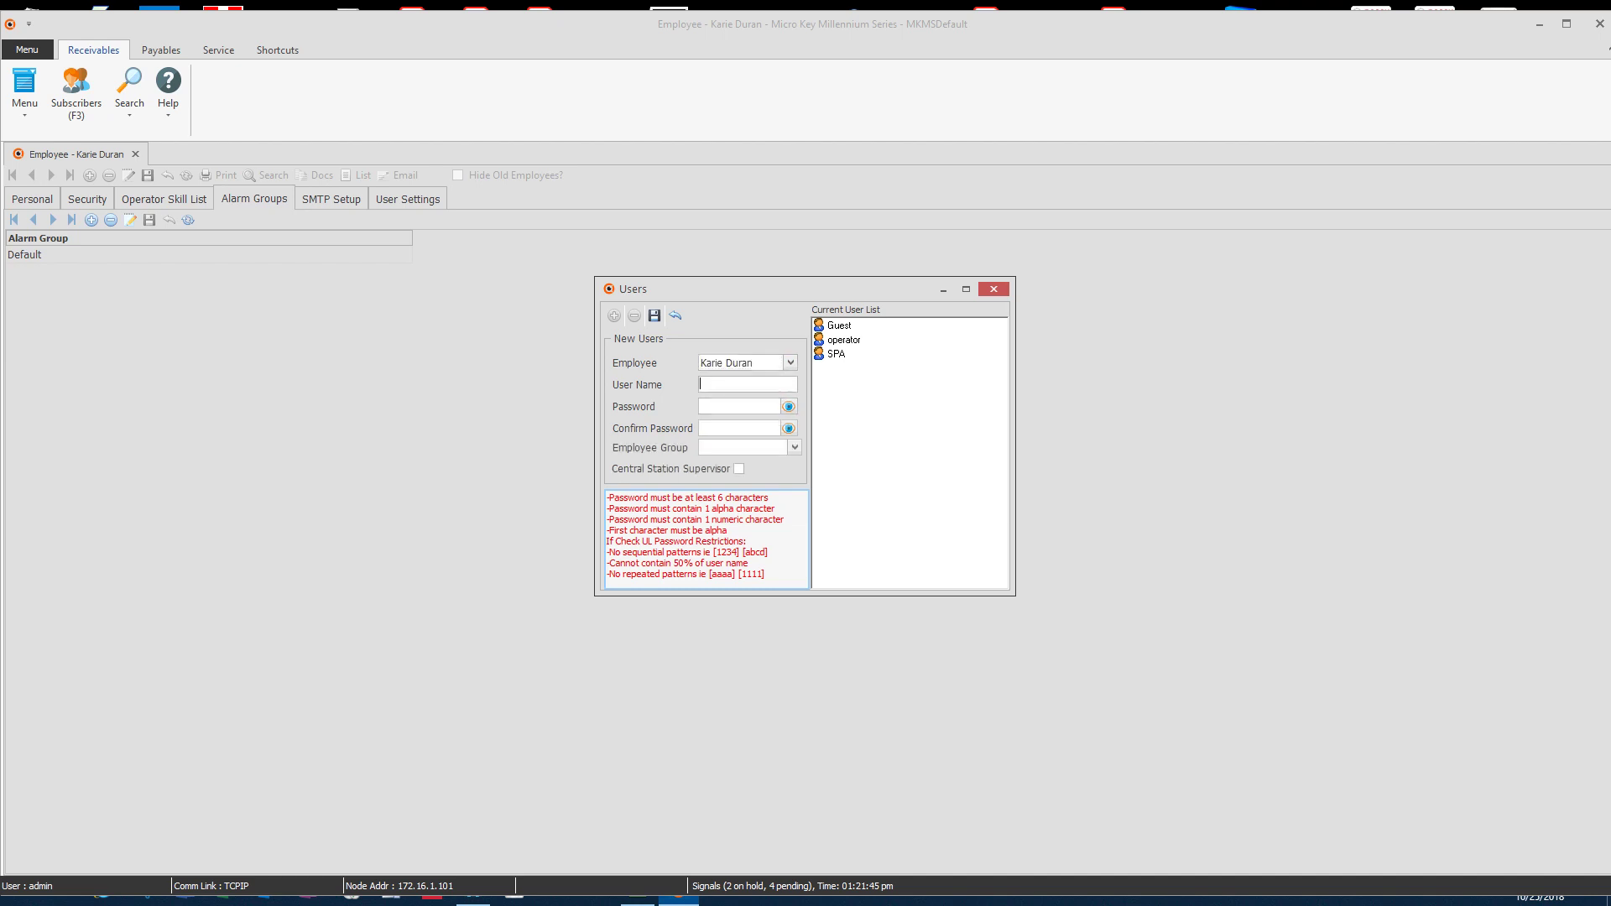
text(a123)
Step: Set employee group Advanced Operator (Data Entry/Processing), tick Central Station Supervisor, and save the login
key(alt+Down)
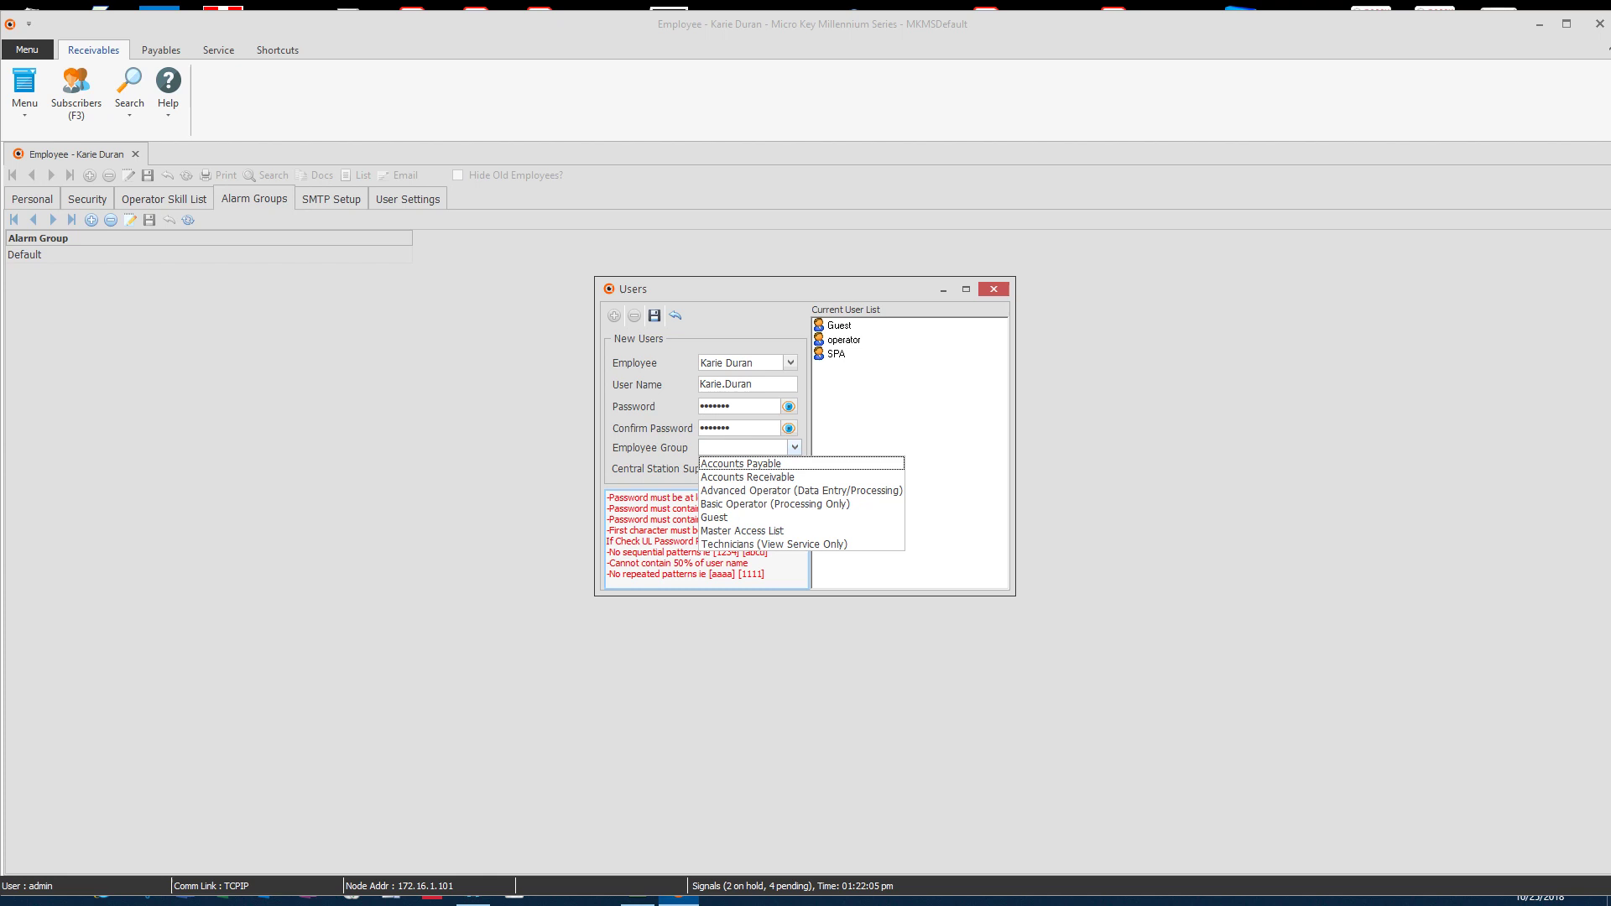
key(Down)
key(Down)
key(Down)
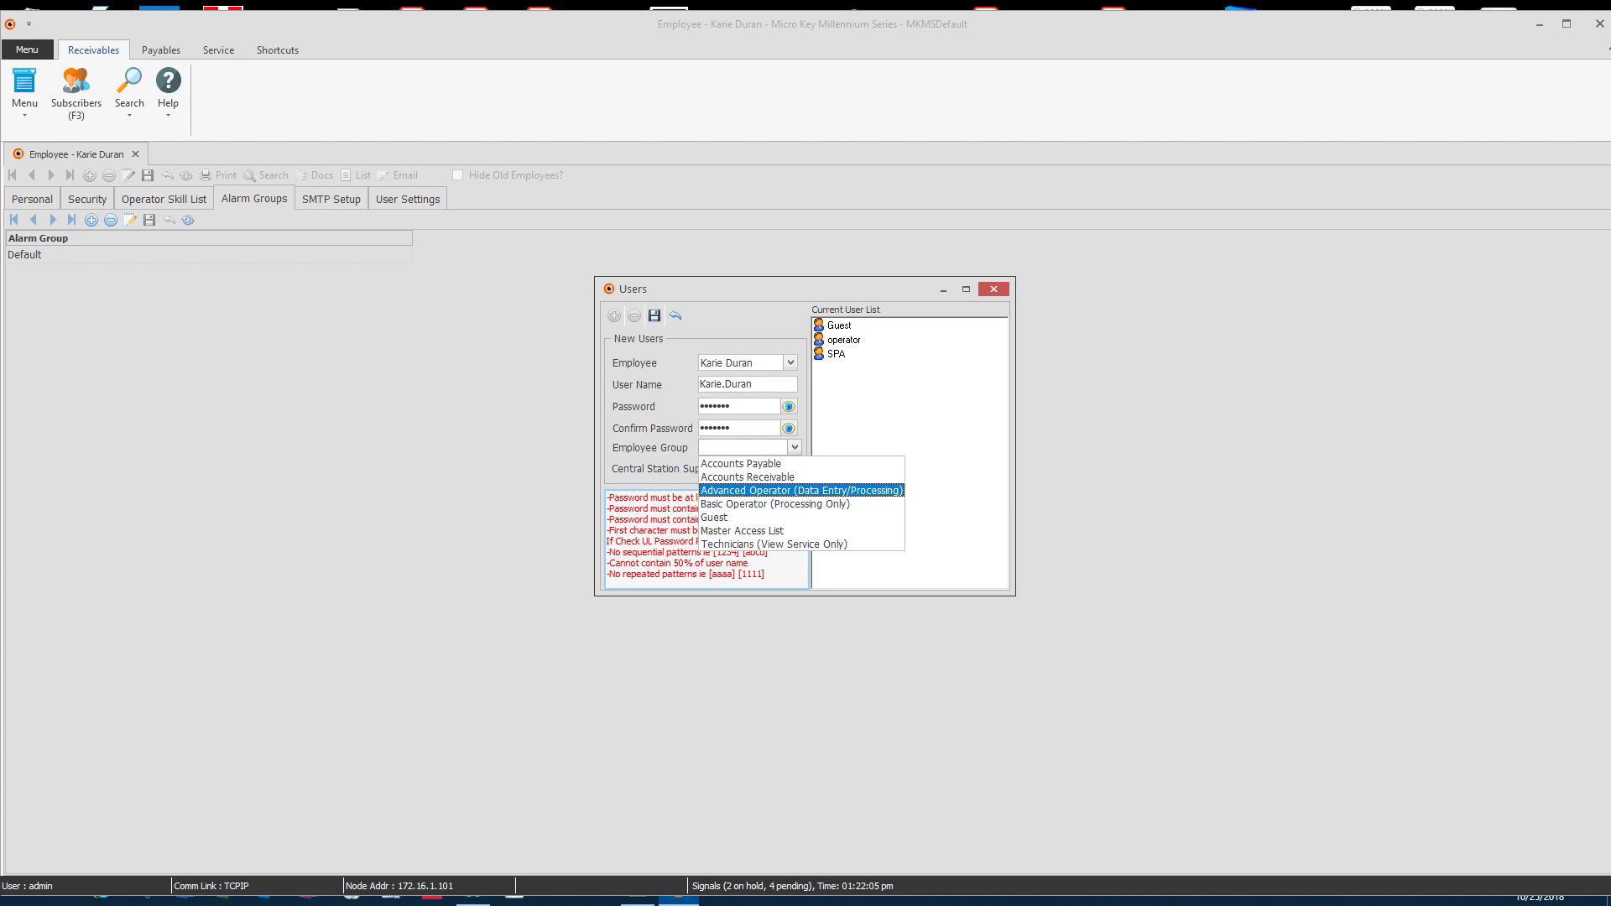
key(Return)
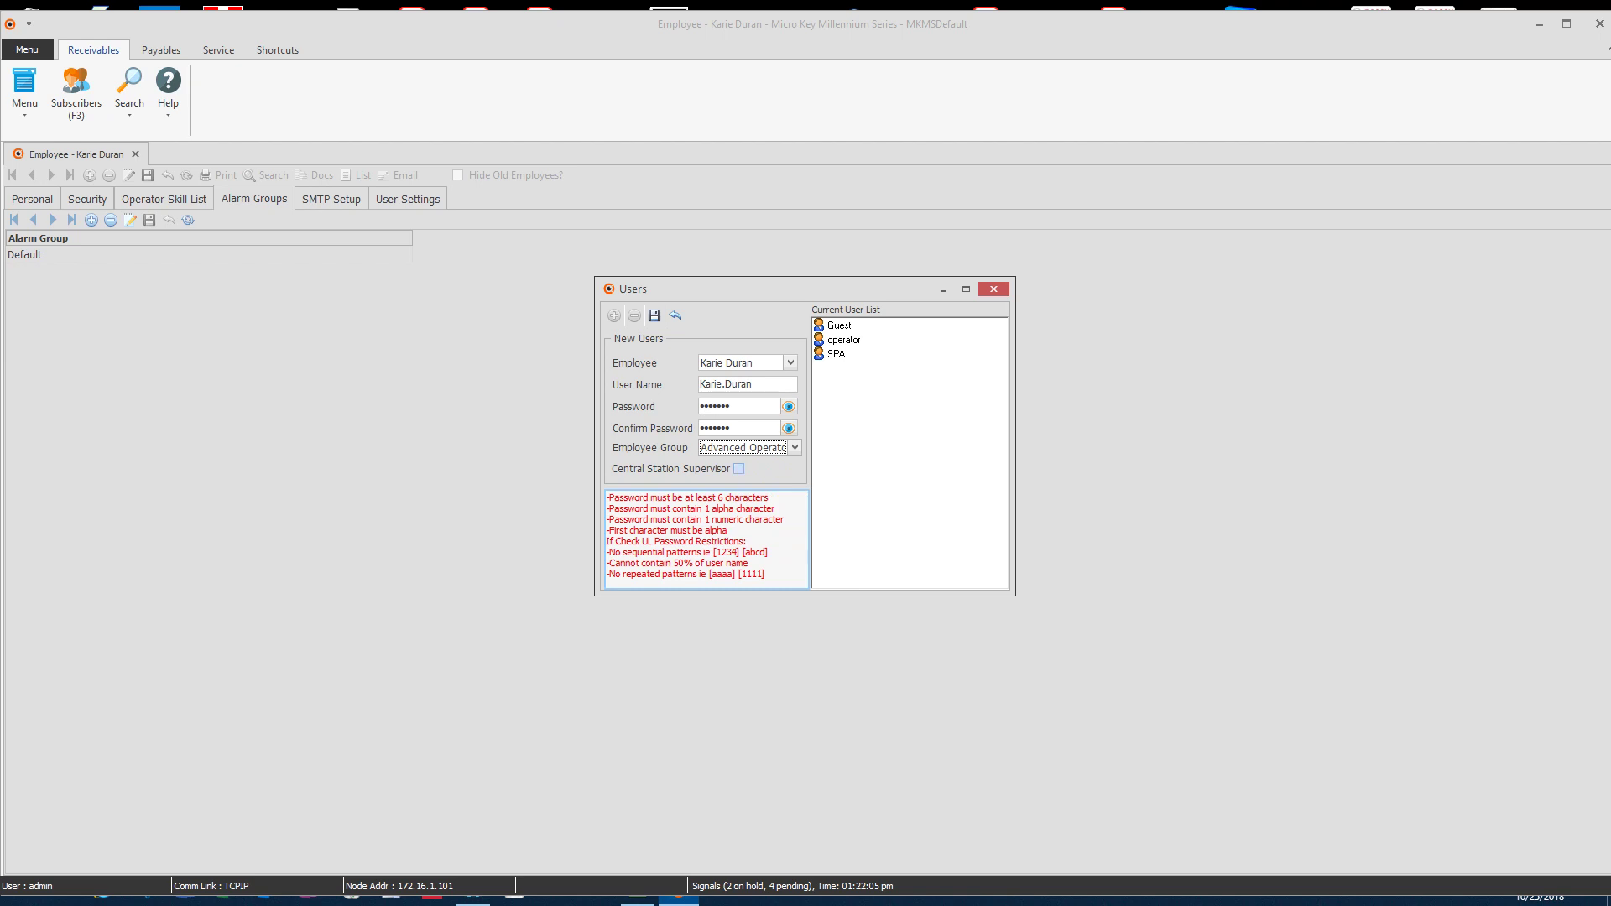
click(738, 469)
click(654, 316)
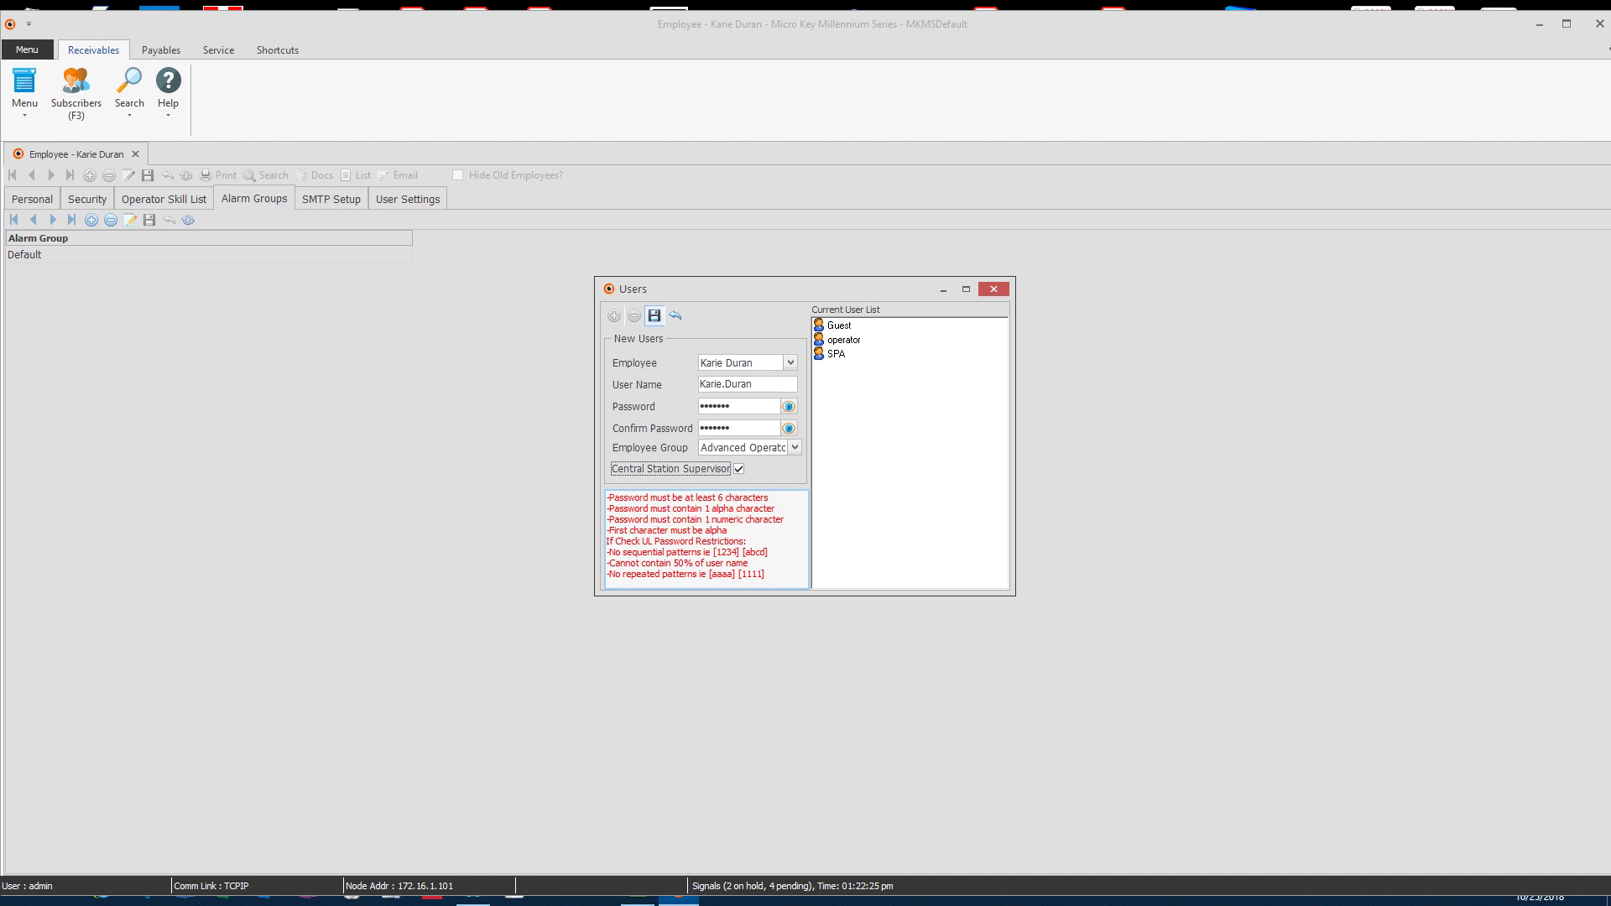